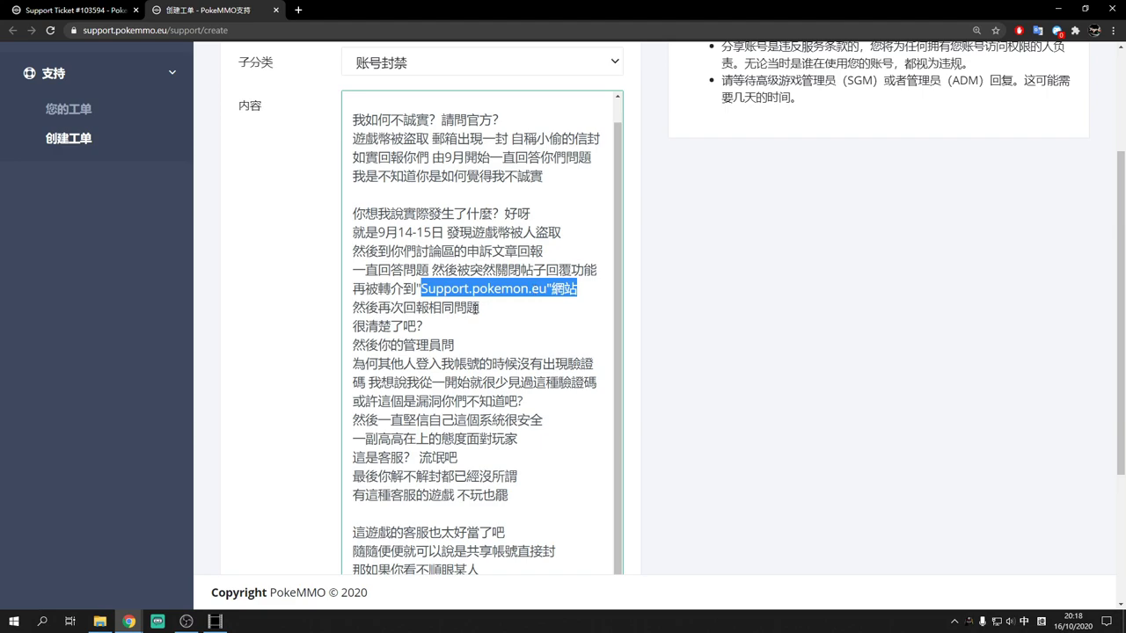
Highlight and read the appeal lines from "然後再次回報相同問題" through "然後你的管理員問" in the ticket content.
key(Down)
key(shift+Left)
key(shift+Left)
key(shift+Left)
key(shift+Left)
key(shift+Left)
key(shift+Left)
key(shift+Left)
key(shift+Left)
key(shift+Left)
key(Down)
key(shift+Left)
key(shift+Left)
key(shift+Left)
key(shift+Left)
key(shift+Left)
key(shift+Left)
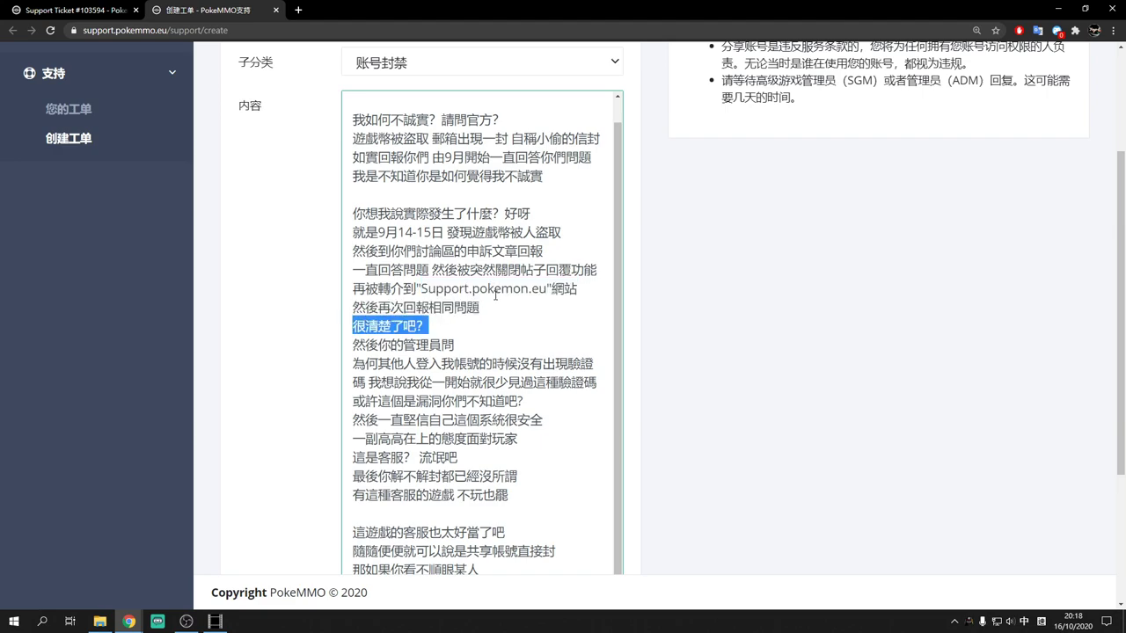
key(Down)
scroll(496, 295, down, 1)
key(shift+Left)
key(shift+Left)
key(shift+Left)
key(shift+Left)
key(shift+Left)
key(shift+Left)
key(shift+Left)
key(shift+Left)
key(Down)
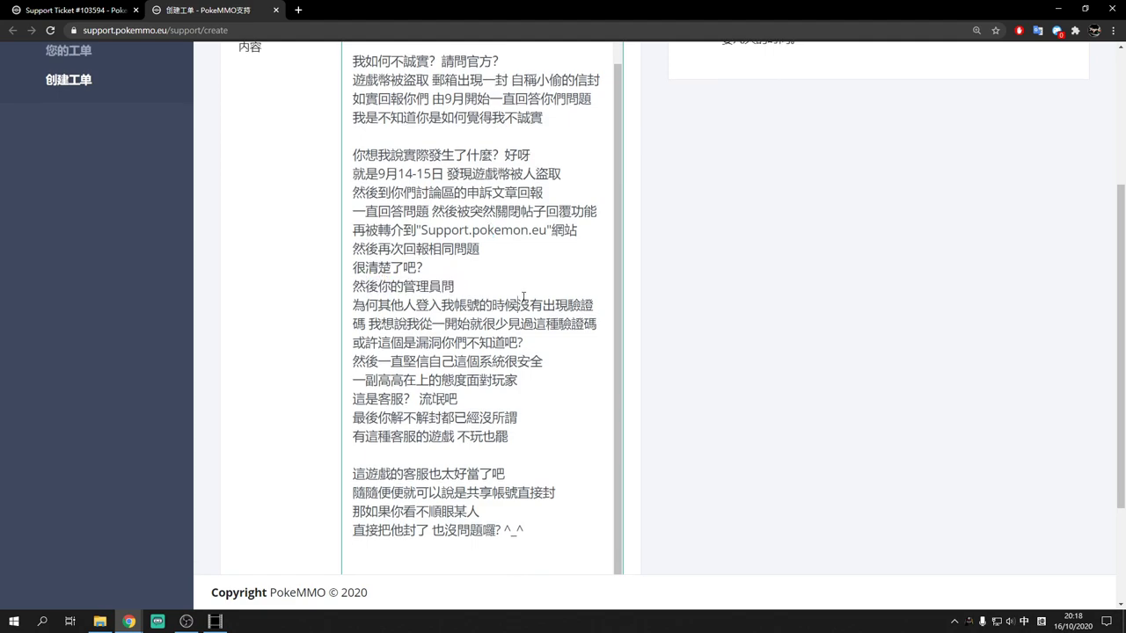
Highlight and read the appeal lines about the missing verification code and the possible loophole.
key(shift+Right)
key(shift+Right)
key(shift+Right)
key(shift+Right)
key(shift+Right)
key(shift+Right)
key(shift+Right)
key(shift+Right)
key(shift+Right)
key(shift+Right)
key(shift+Right)
key(shift+Right)
key(shift+Right)
key(shift+Right)
key(shift+Right)
key(shift+Right)
key(shift+Right)
key(shift+Right)
key(shift+Right)
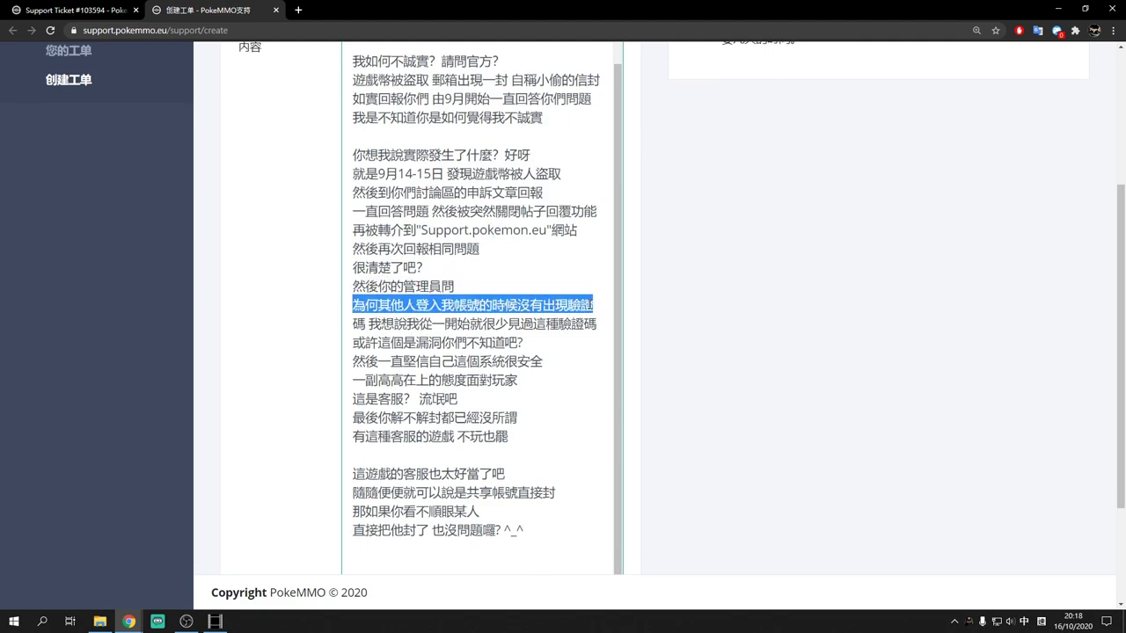
double_click(370, 326)
drag(373, 325, 581, 339)
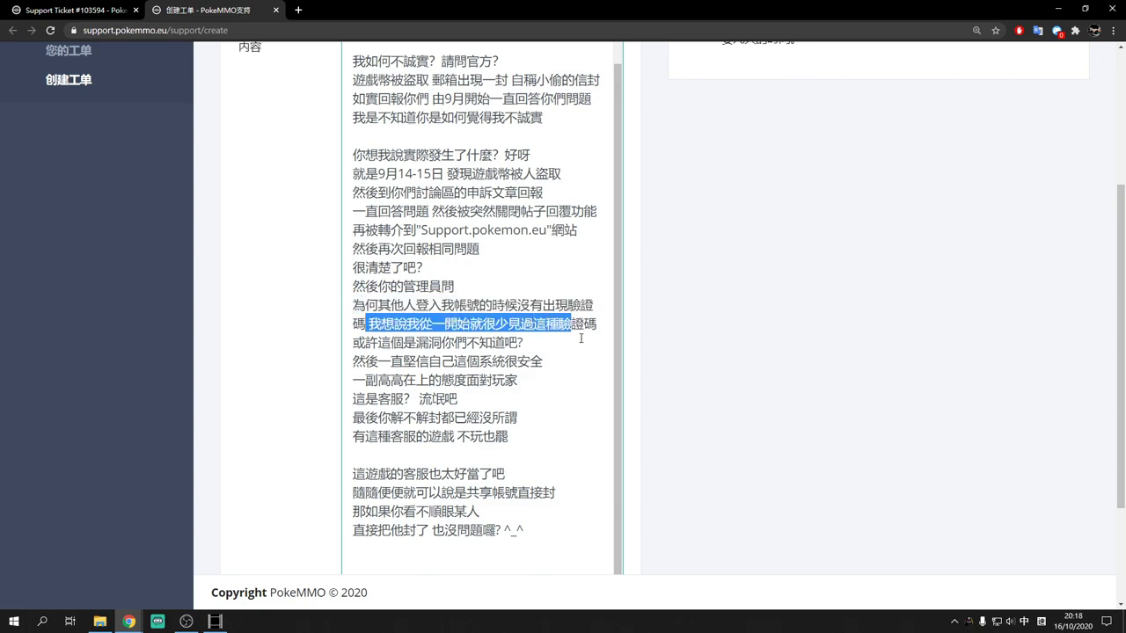
click(568, 343)
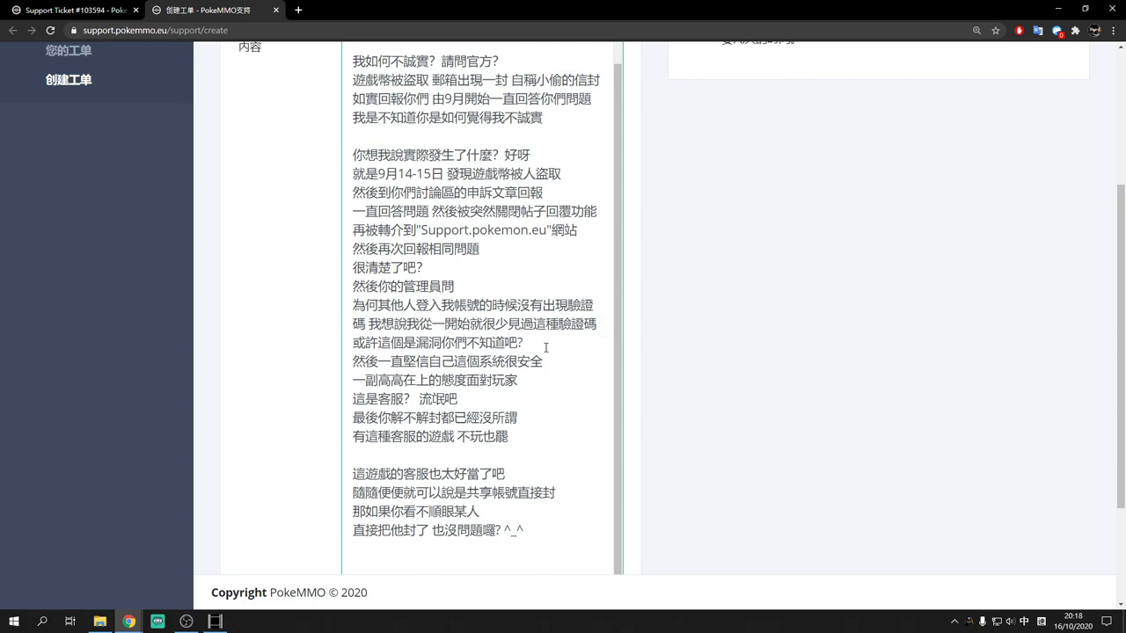
Highlight and read the remaining appeal lines about system security, customer service attitude and arbitrary account bans.
scroll(546, 347, down, 1)
drag(353, 302, 542, 304)
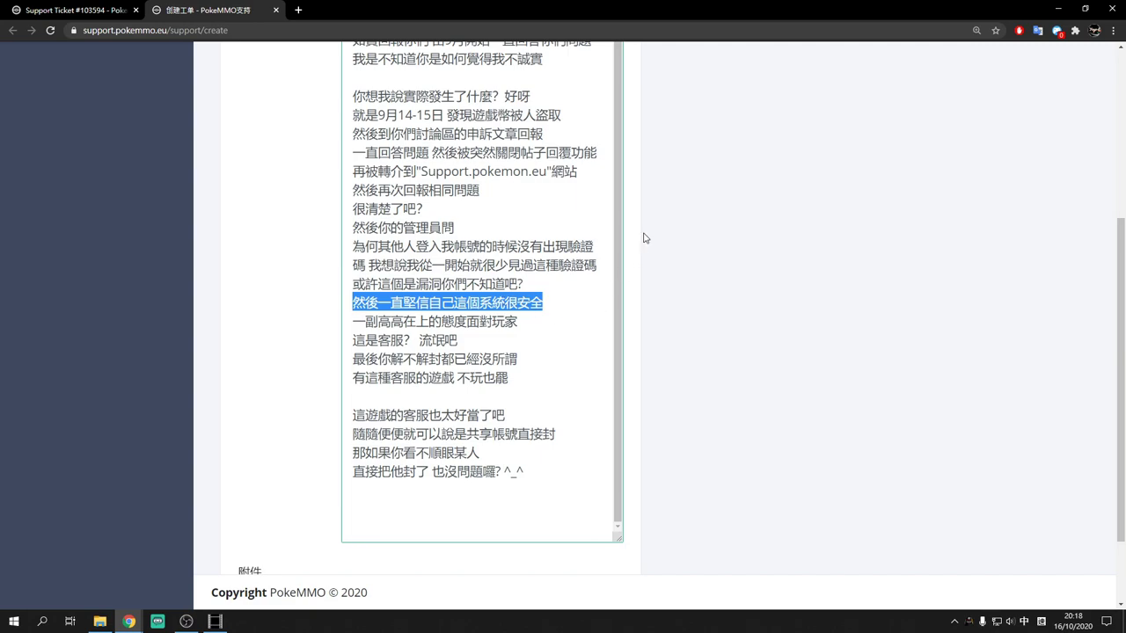
drag(354, 341, 415, 341)
click(457, 341)
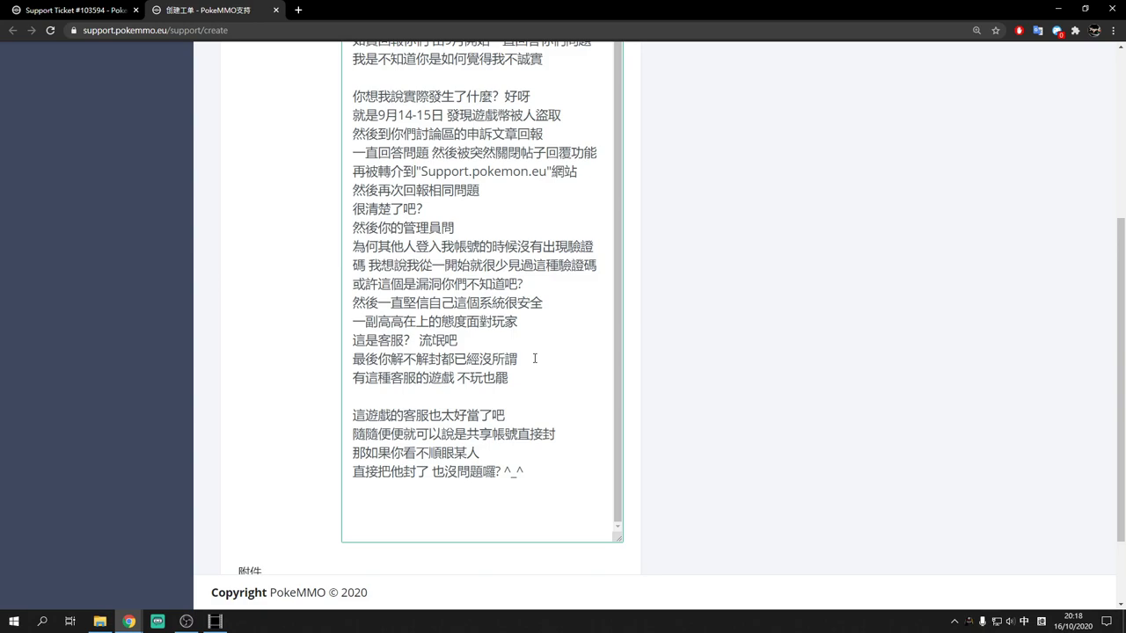
scroll(526, 378, down, 2)
drag(571, 383, 332, 324)
click(653, 305)
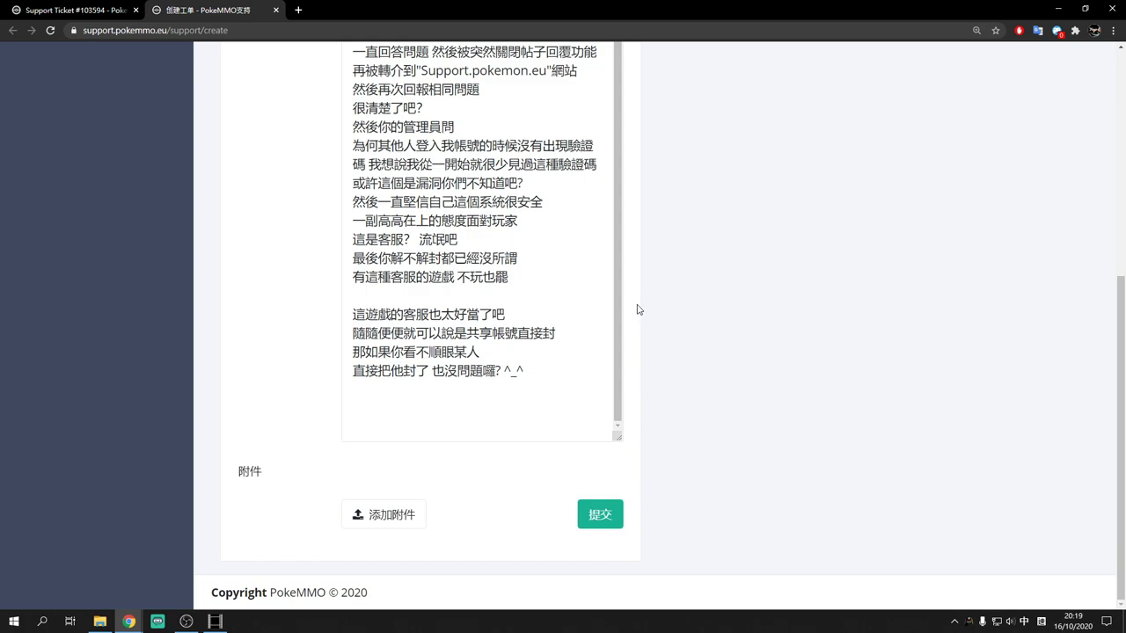
Review the ticket draft from its opening line down to the closing paragraph with the YouTube link.
click(524, 361)
scroll(655, 368, up, 2)
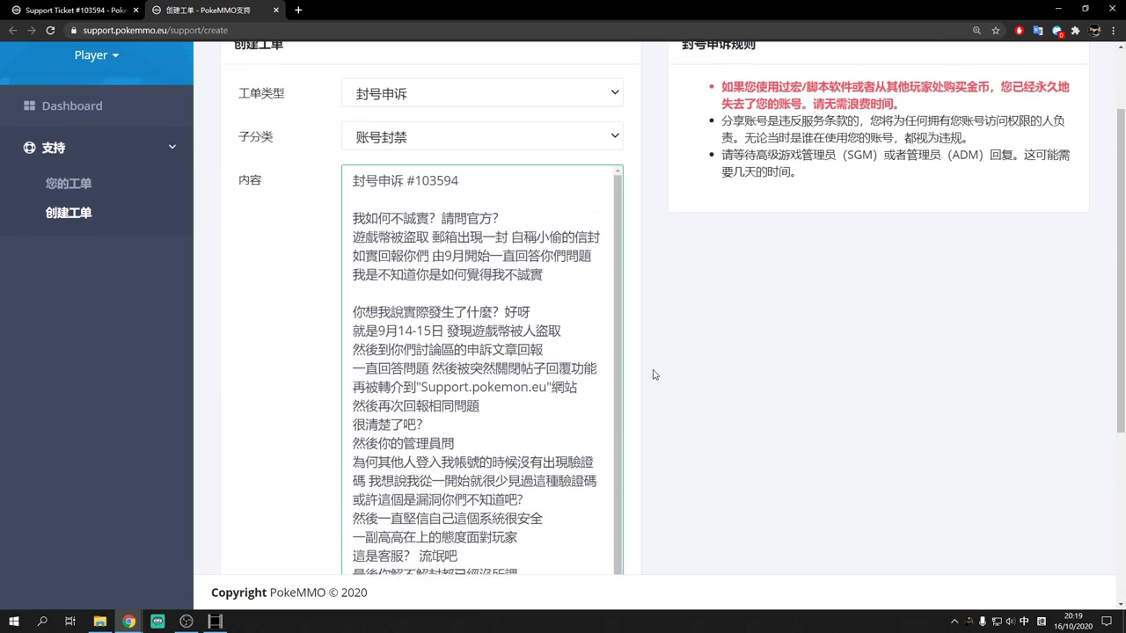
scroll(651, 361, down, 3)
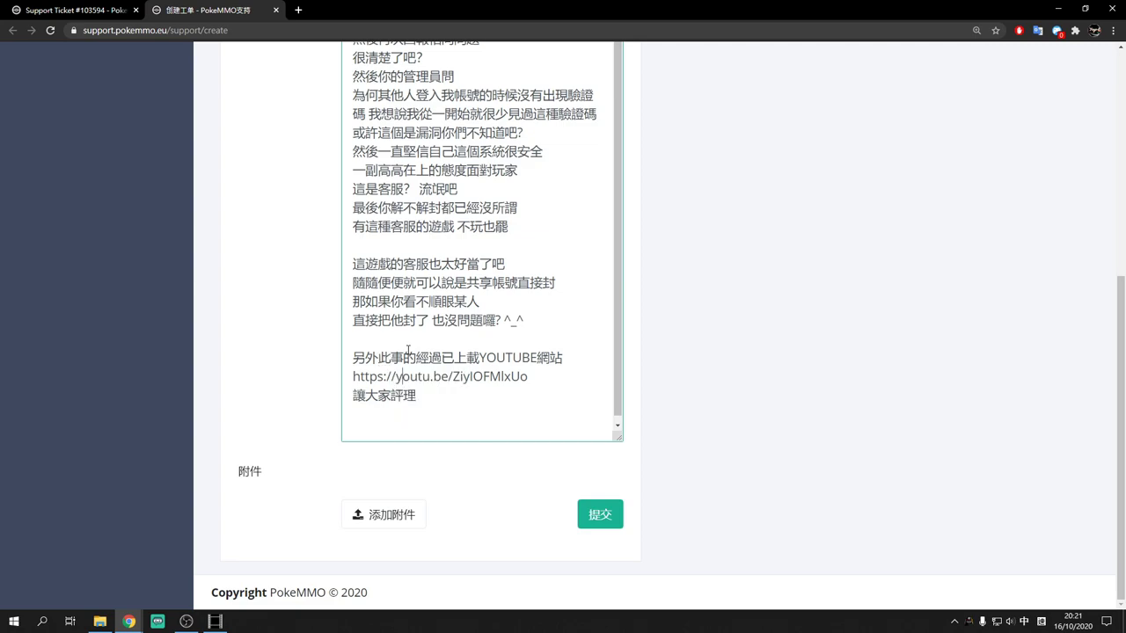
click(723, 382)
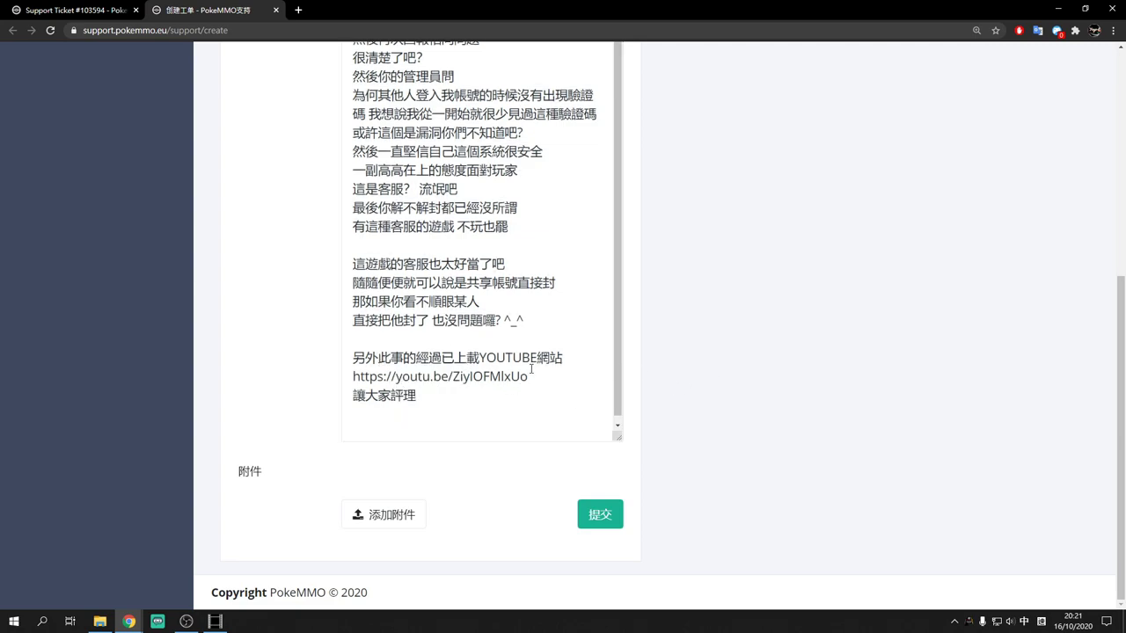
scroll(500, 365, up, 7)
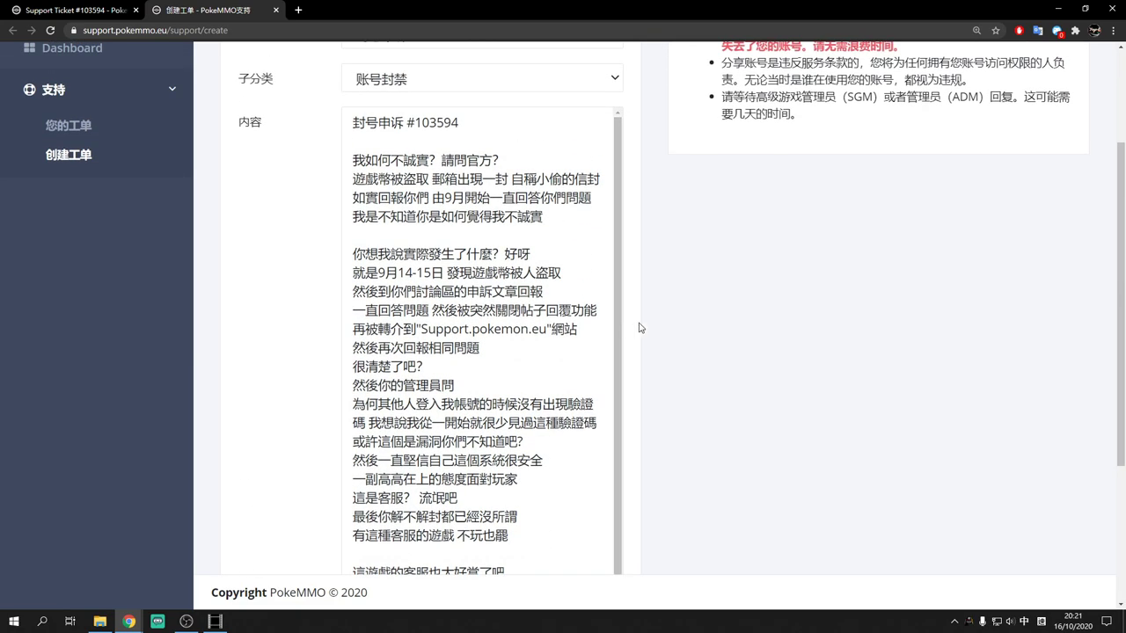
scroll(639, 328, up, 1)
scroll(640, 327, down, 3)
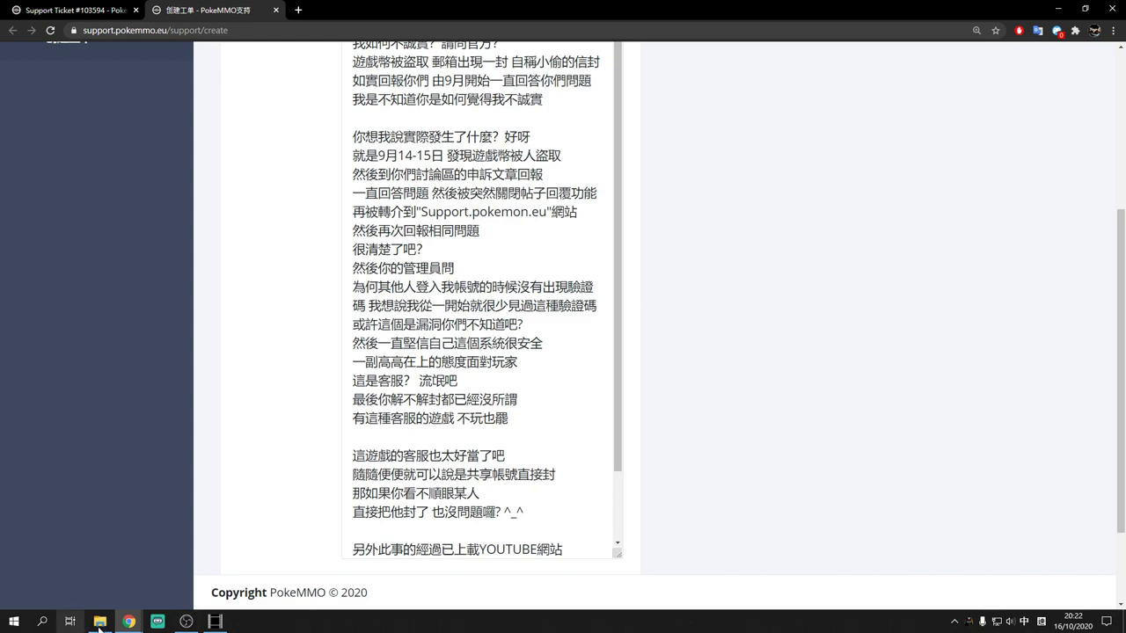
scroll(586, 376, down, 1)
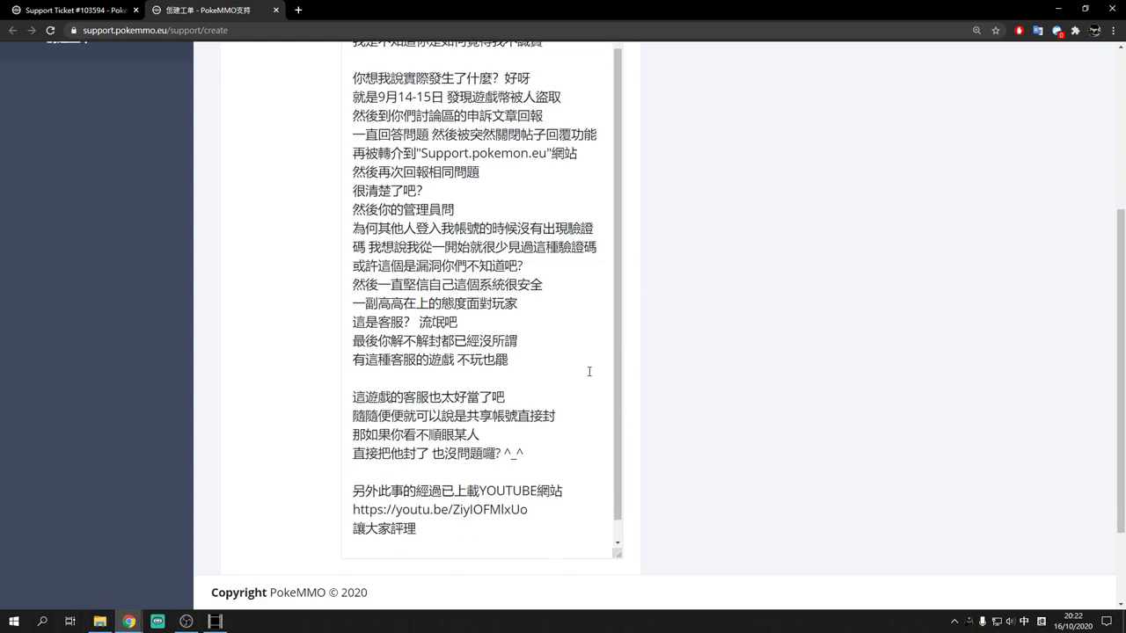
Reread the appeal text upward from the customer service paragraph to the opening question about honesty.
click(551, 364)
click(557, 398)
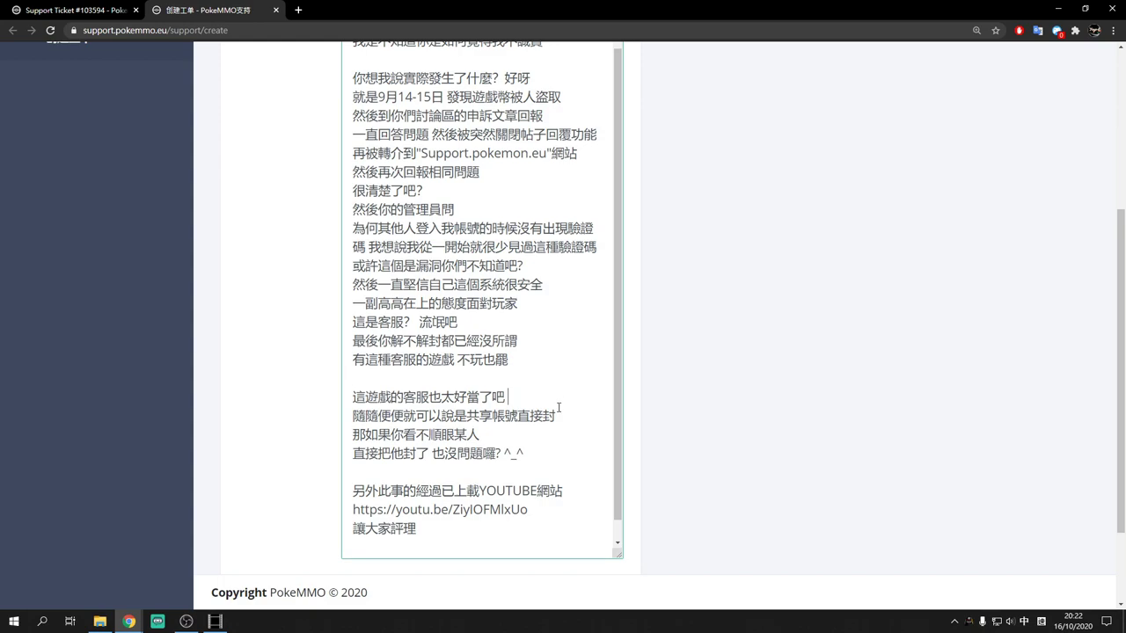
click(553, 451)
click(520, 437)
scroll(518, 350, up, 1)
scroll(520, 361, up, 1)
click(539, 380)
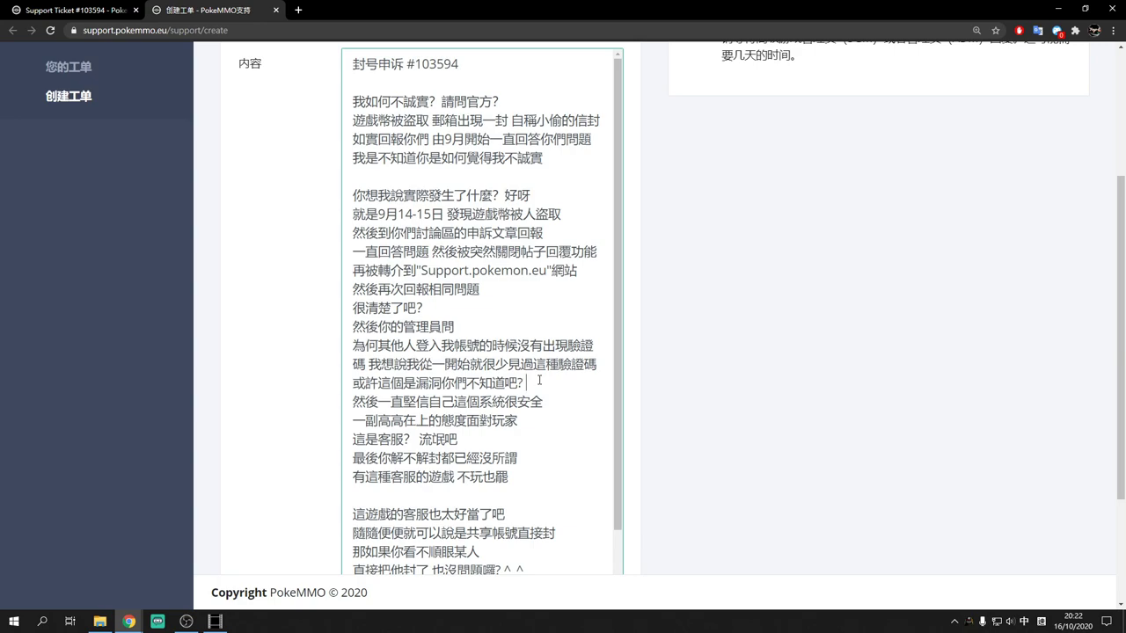
scroll(542, 367, up, 2)
click(526, 434)
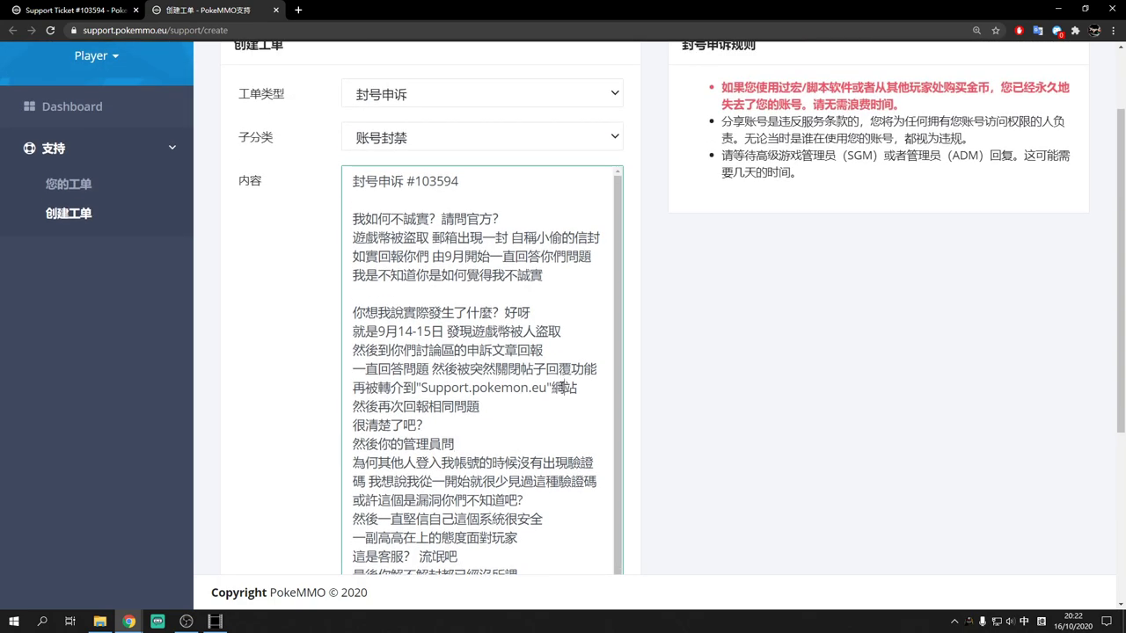
click(565, 317)
click(567, 255)
scroll(570, 249, up, 1)
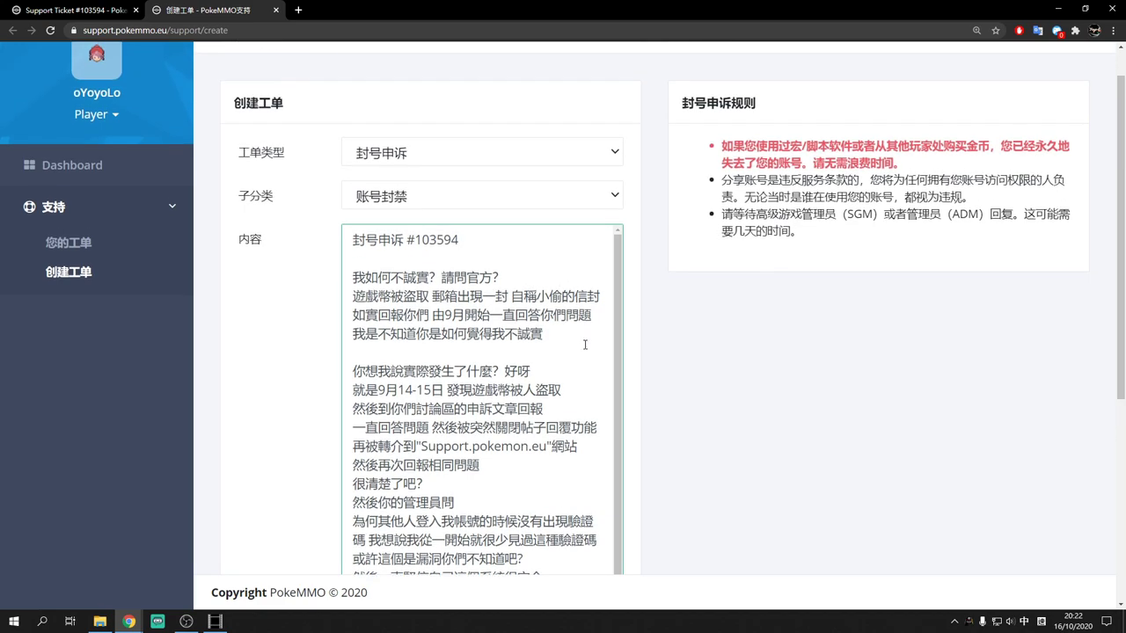
click(585, 361)
click(576, 363)
click(564, 280)
Go through the appeal text again down to the paragraph about the video uploaded to YouTube.
scroll(558, 365, down, 1)
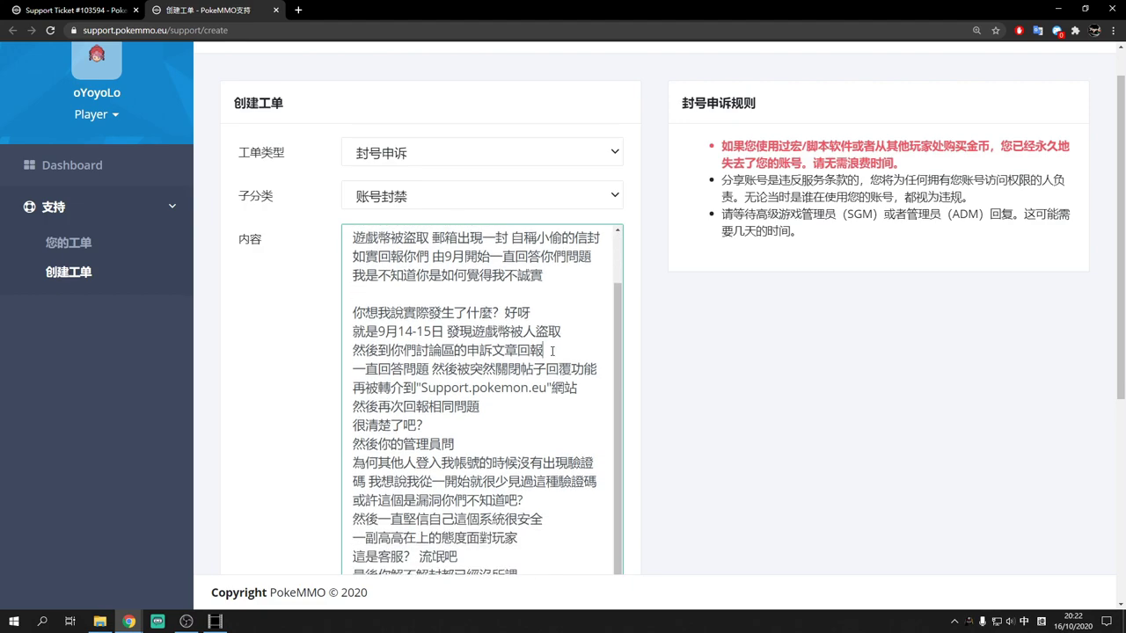
scroll(552, 352, down, 2)
scroll(666, 455, down, 2)
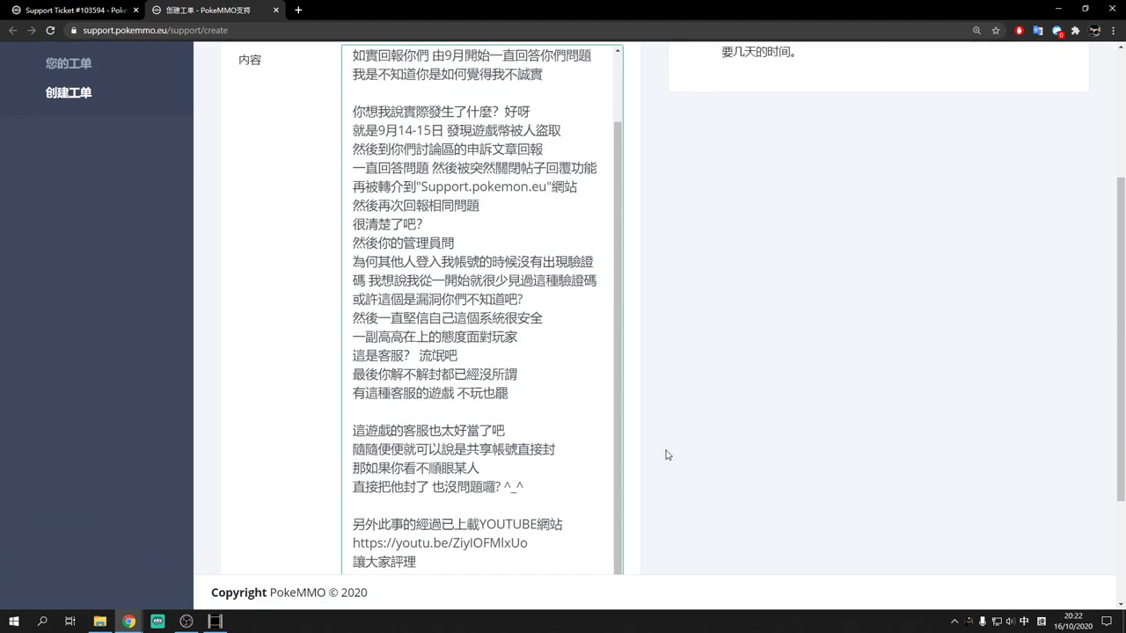
scroll(666, 455, down, 1)
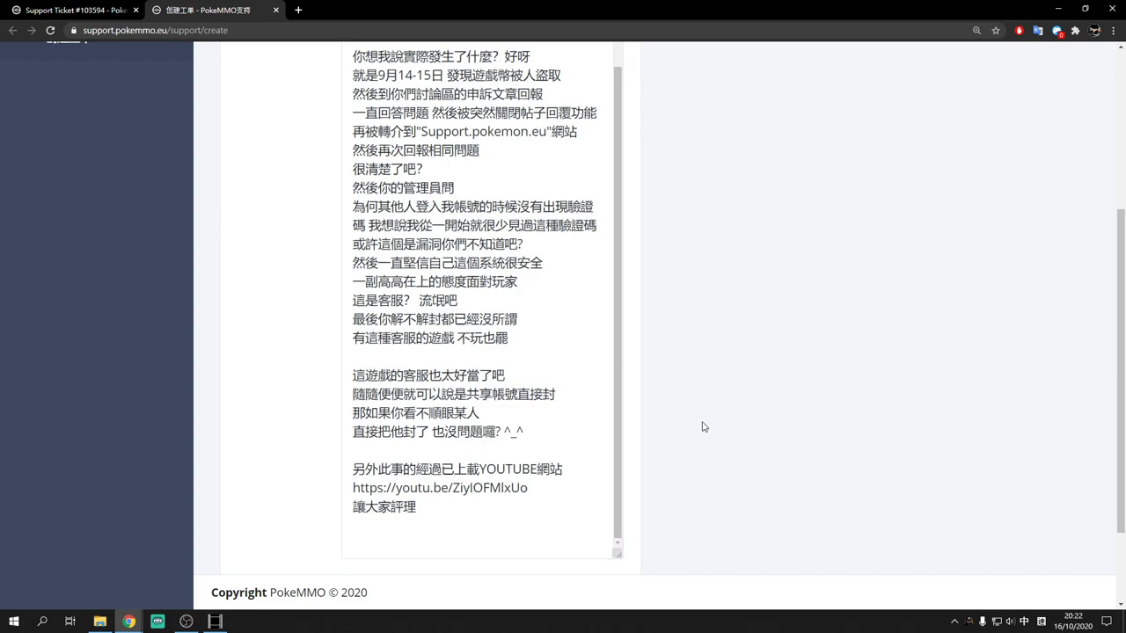
scroll(570, 484, down, 1)
click(569, 464)
click(568, 441)
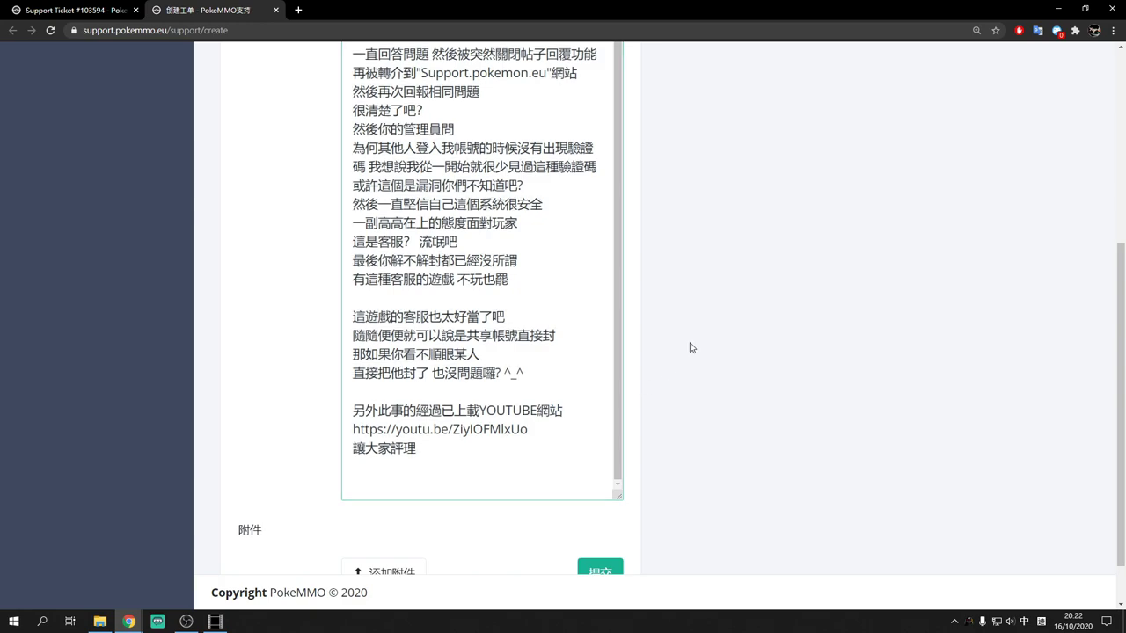
Look over the complete ticket form, from the ticket type and subcategory to the attachment and submission area.
scroll(598, 352, up, 2)
scroll(659, 338, up, 1)
scroll(658, 338, up, 1)
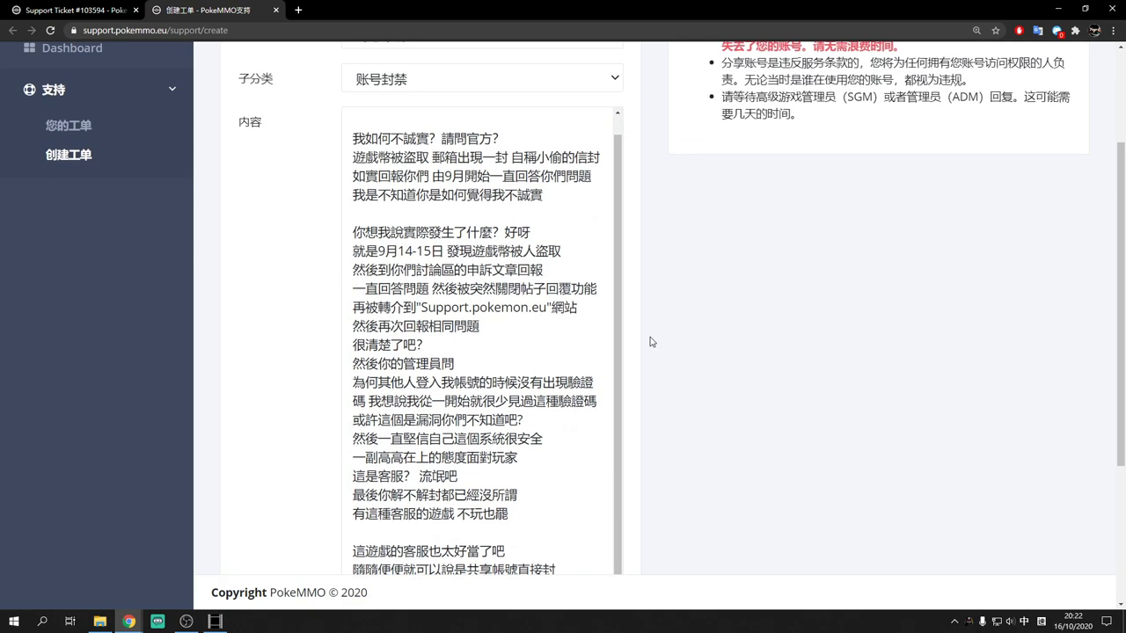
scroll(651, 342, up, 1)
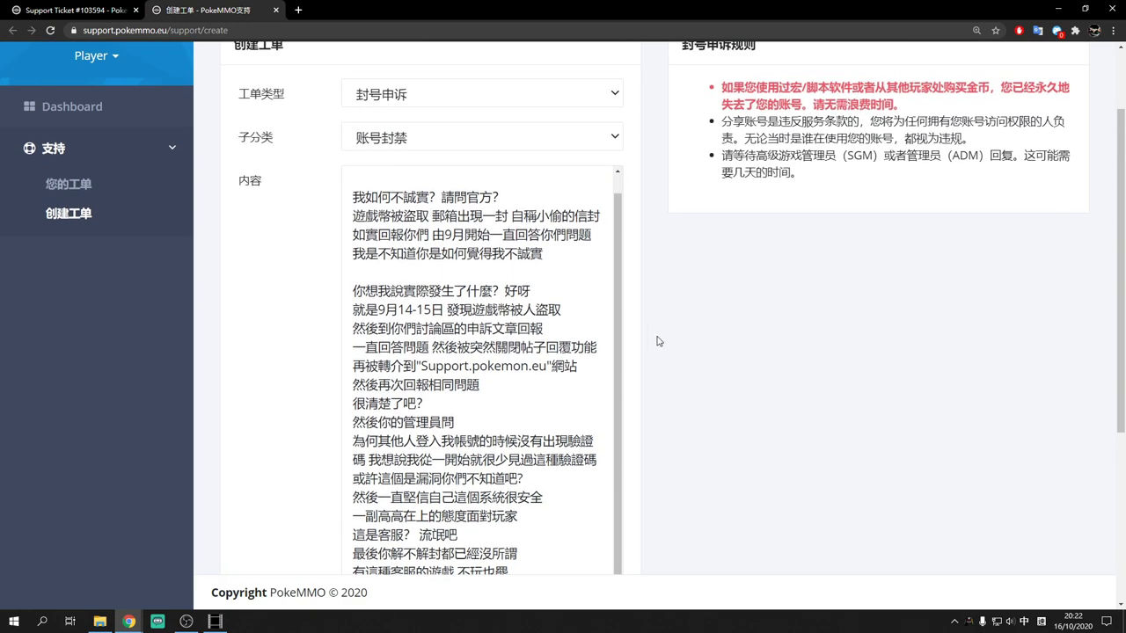
scroll(607, 343, up, 1)
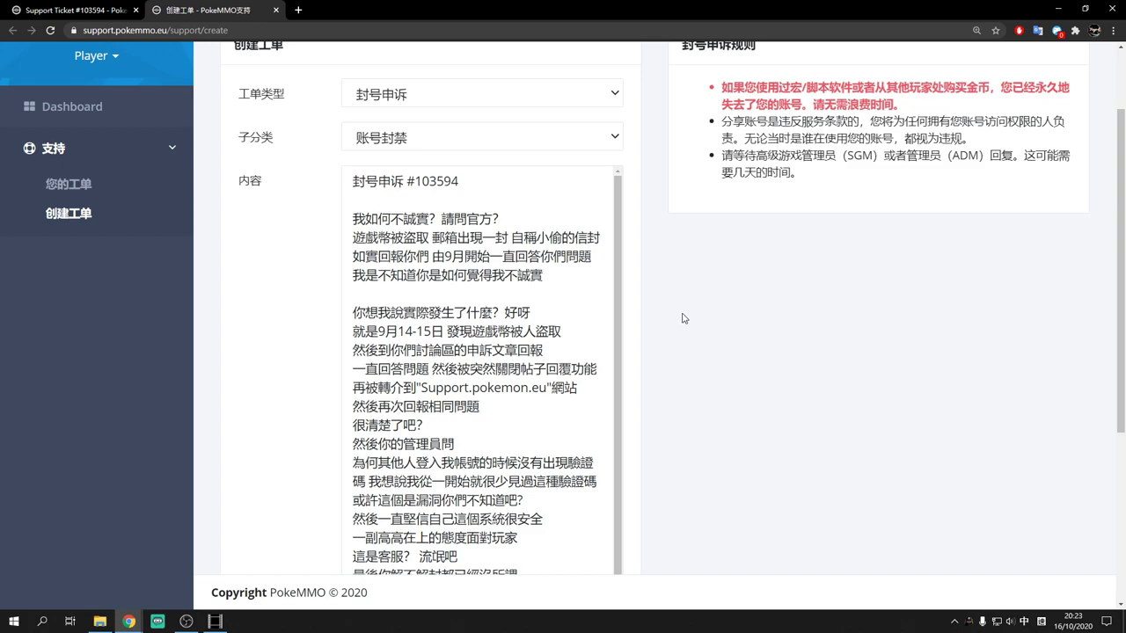
scroll(691, 302, down, 2)
scroll(691, 301, down, 1)
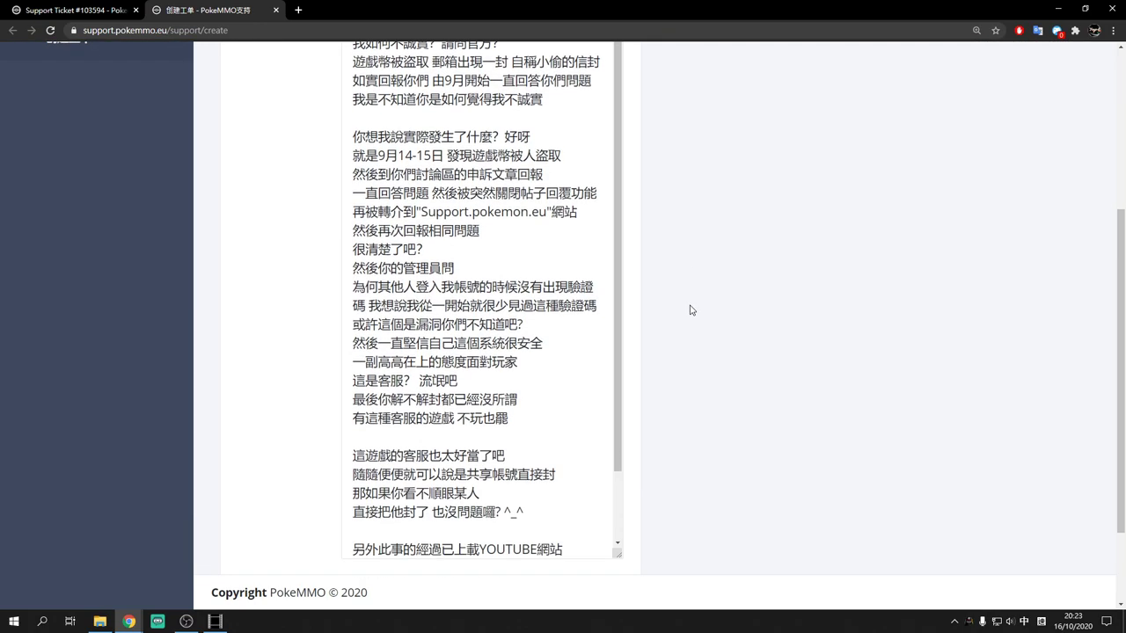
scroll(692, 312, up, 4)
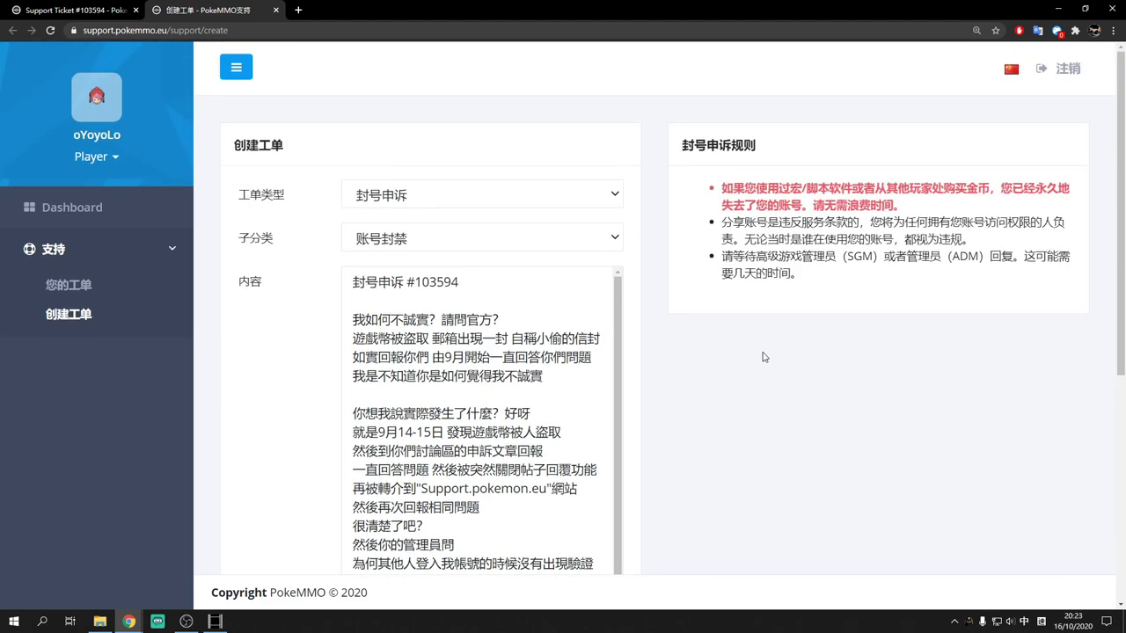
scroll(762, 346, down, 1)
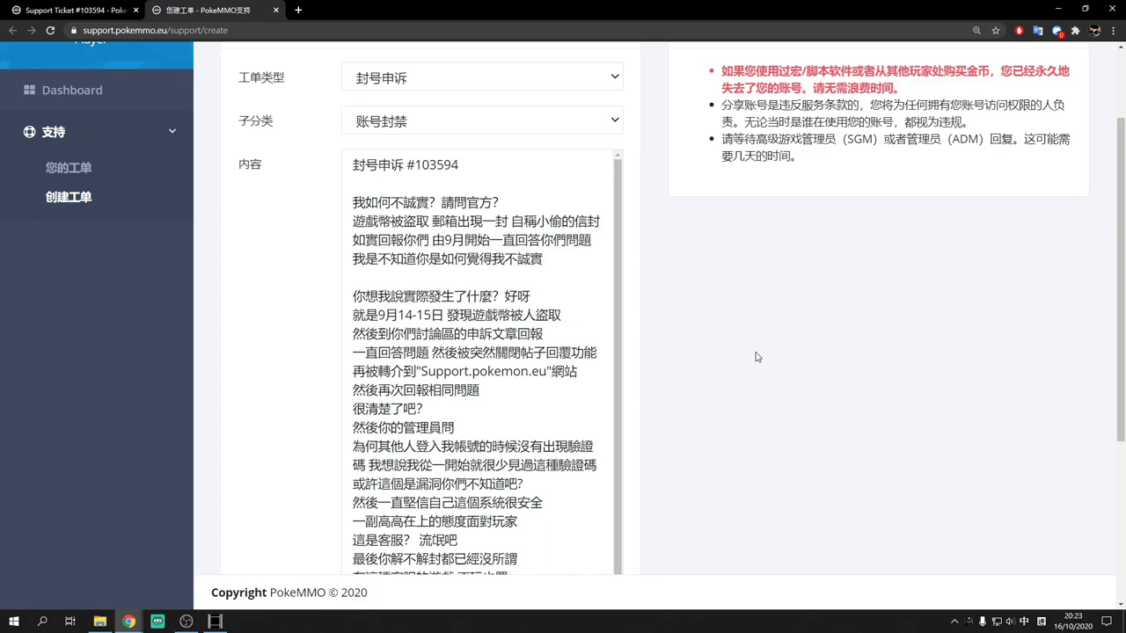
scroll(757, 356, down, 1)
scroll(759, 378, down, 3)
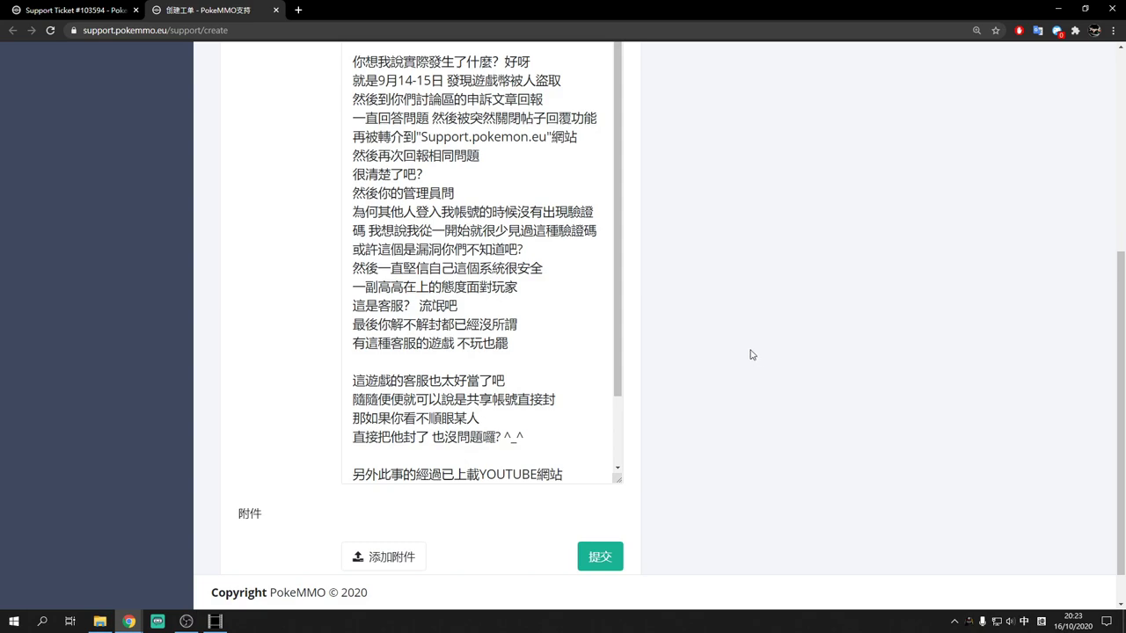
drag(621, 349, 696, 420)
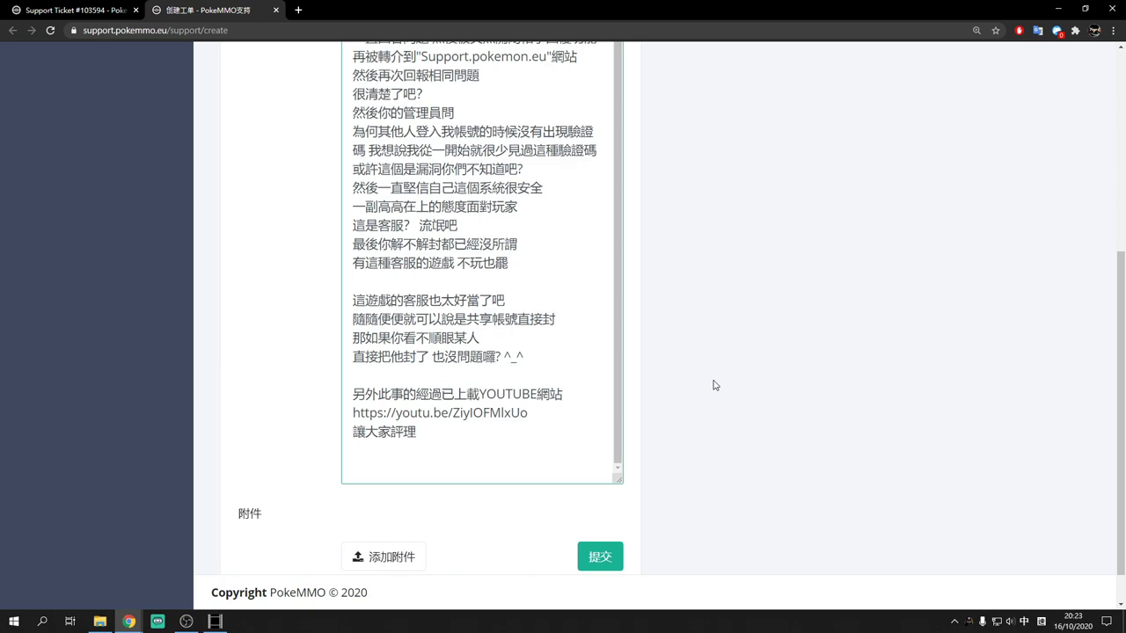
scroll(724, 407, down, 1)
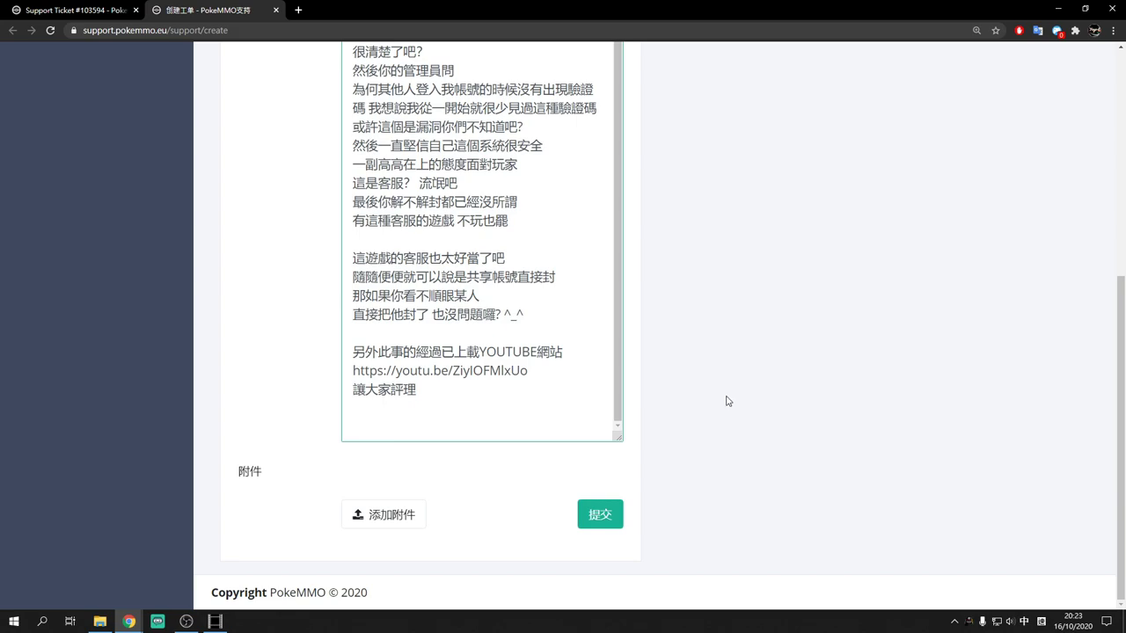
click(742, 351)
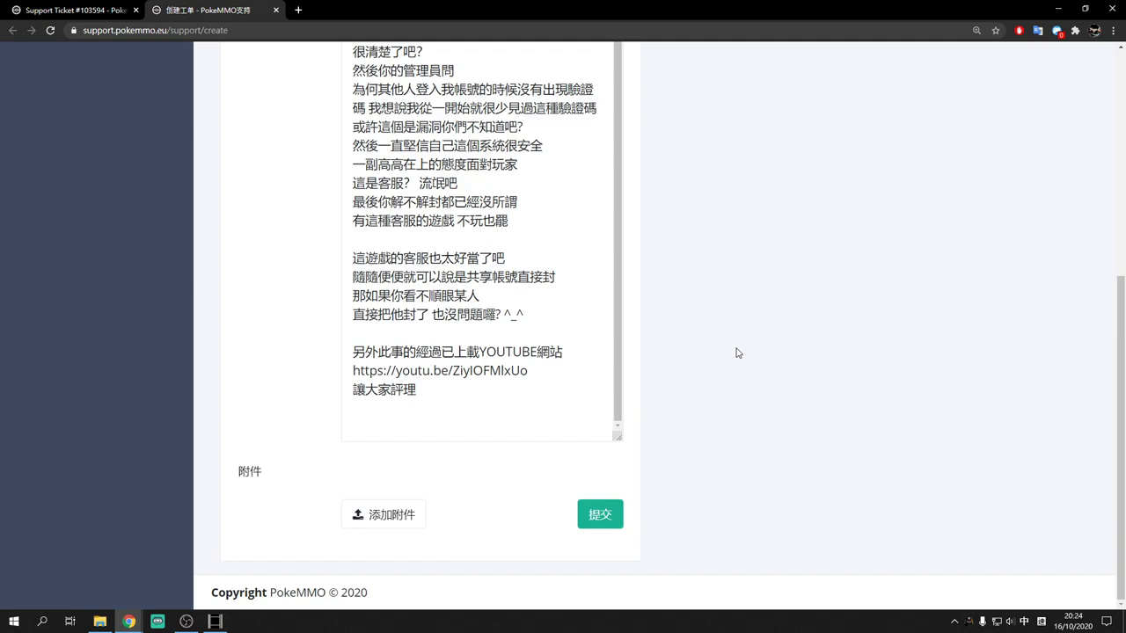
Read the ban appeal rules beside the form, highlighting the points on scripts, bought currency and account sharing.
scroll(721, 423, up, 5)
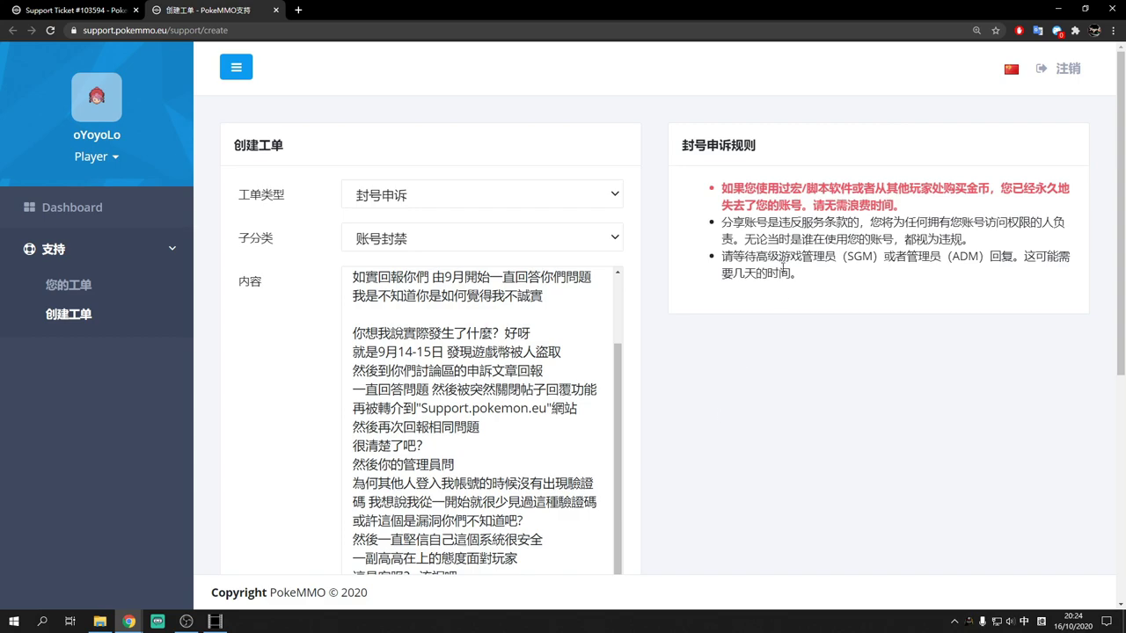
drag(723, 187, 827, 281)
click(798, 259)
mouse_move(732, 222)
mouse_down()
mouse_move(930, 222)
mouse_move(743, 239)
mouse_up()
click(877, 222)
click(879, 237)
drag(965, 238, 739, 234)
click(886, 349)
scroll(840, 330, down, 5)
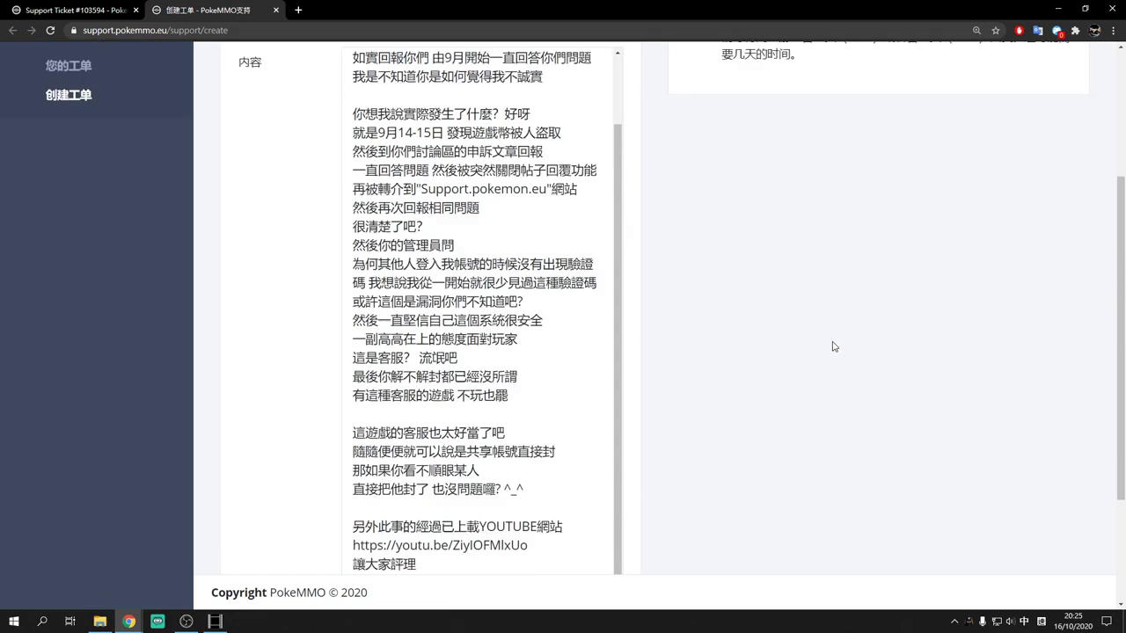
scroll(840, 342, up, 10)
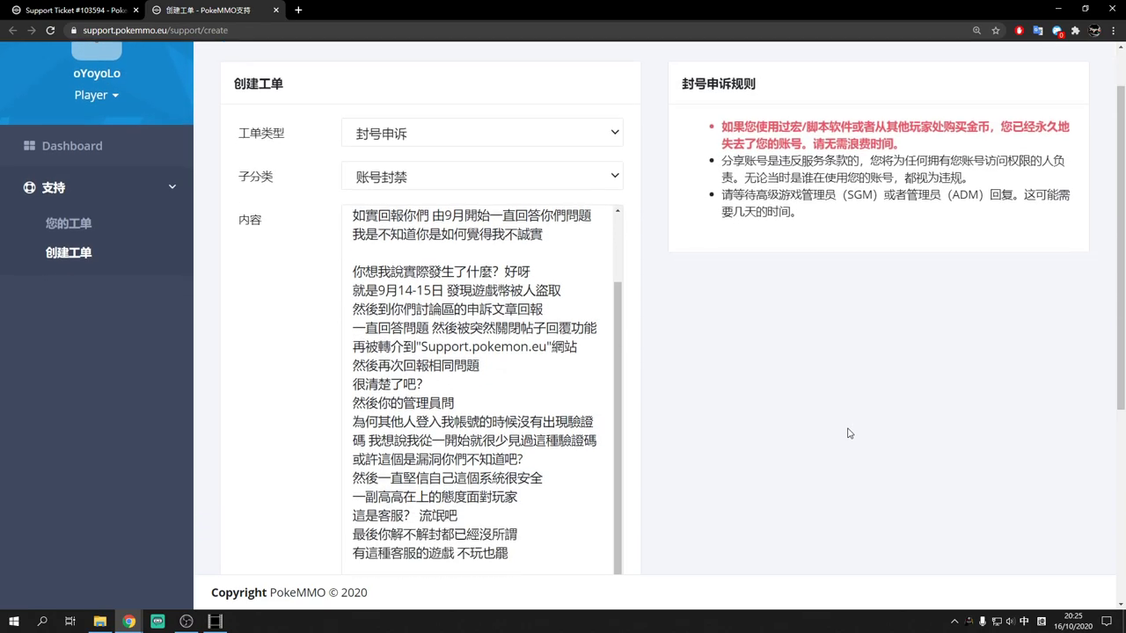
Look over the drafted ticket form and the ban appeal rules once more, from the ticket type down to the submission area.
scroll(849, 431, down, 10)
scroll(849, 430, up, 10)
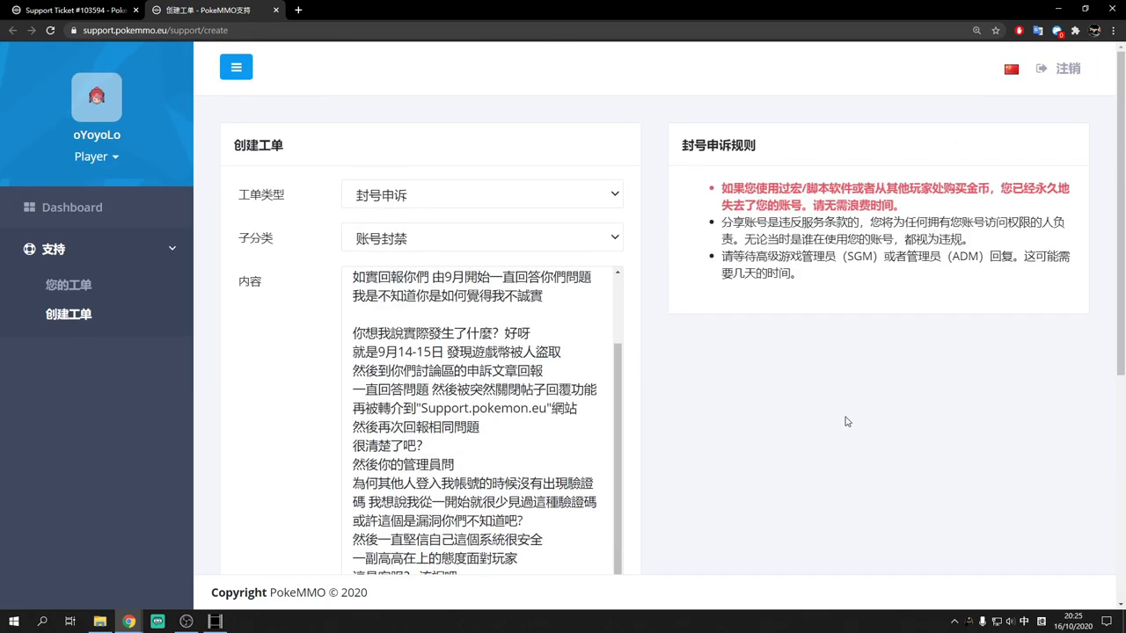
scroll(844, 421, down, 2)
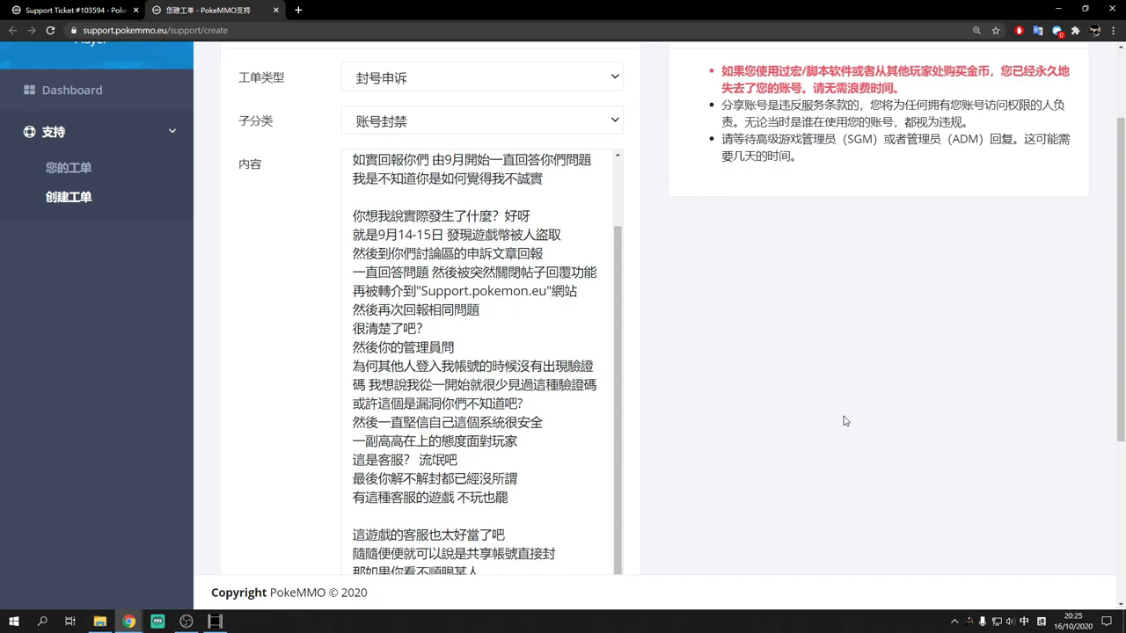
scroll(837, 405, up, 1)
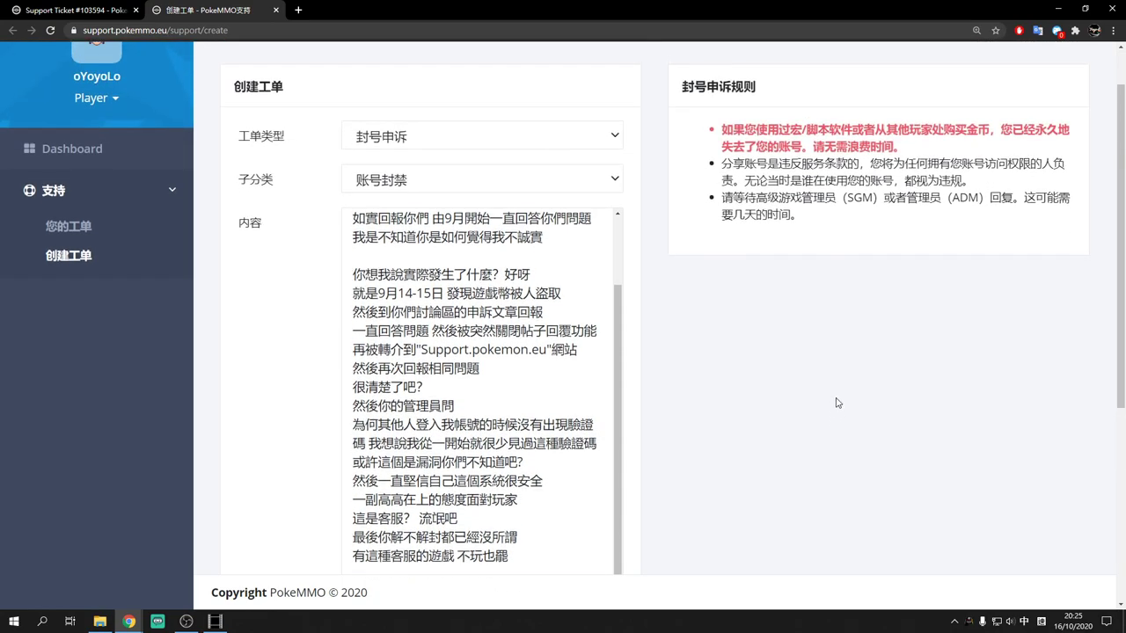
scroll(837, 403, up, 1)
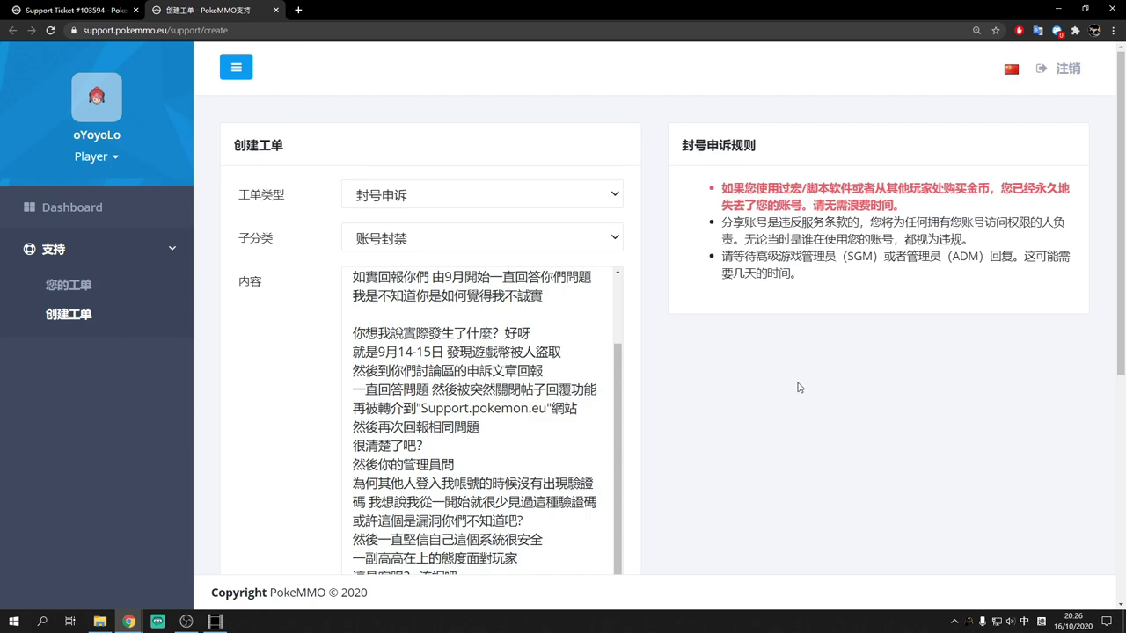
scroll(798, 388, down, 5)
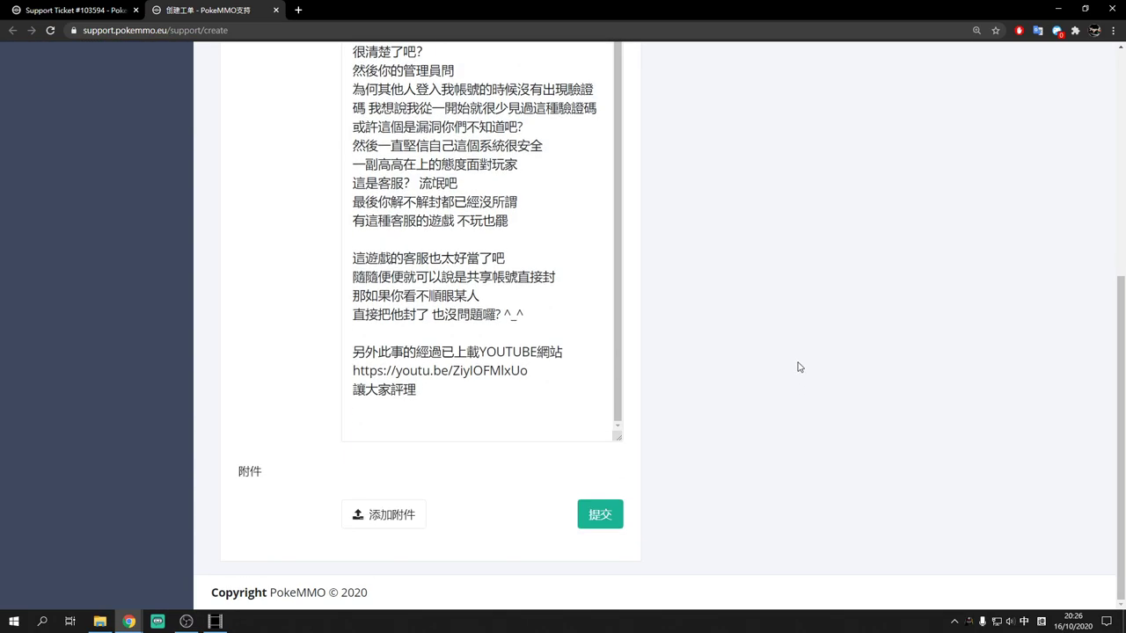
scroll(799, 367, up, 2)
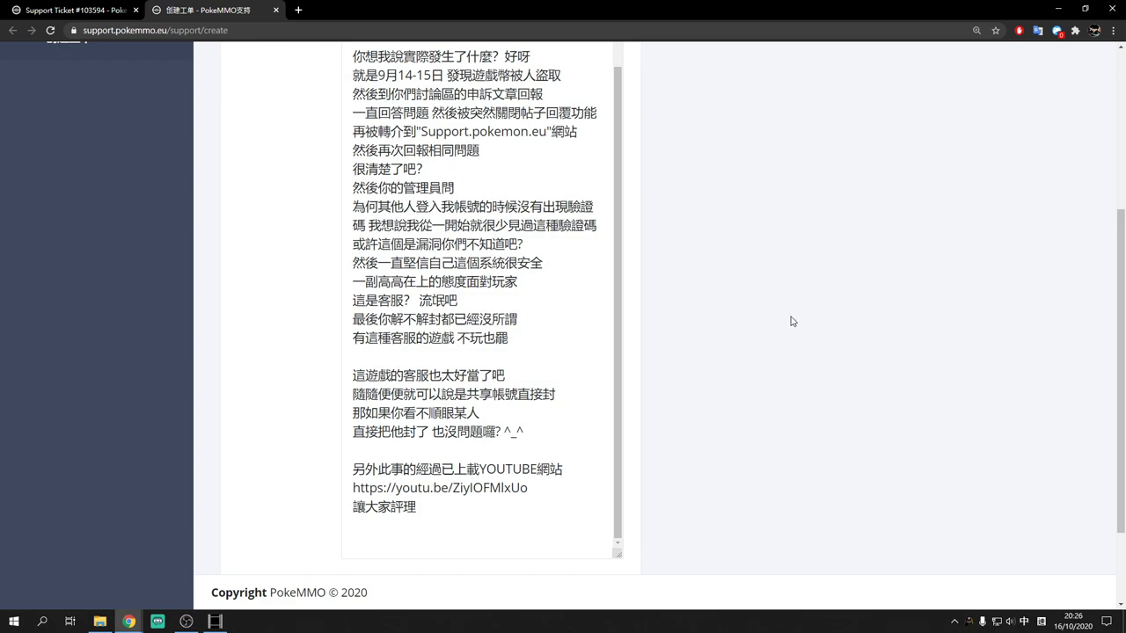
Reread the closing paragraphs of the appeal, from the remark about being unbanned to the YouTube link and the attachment area.
drag(392, 319, 528, 347)
click(716, 382)
click(572, 493)
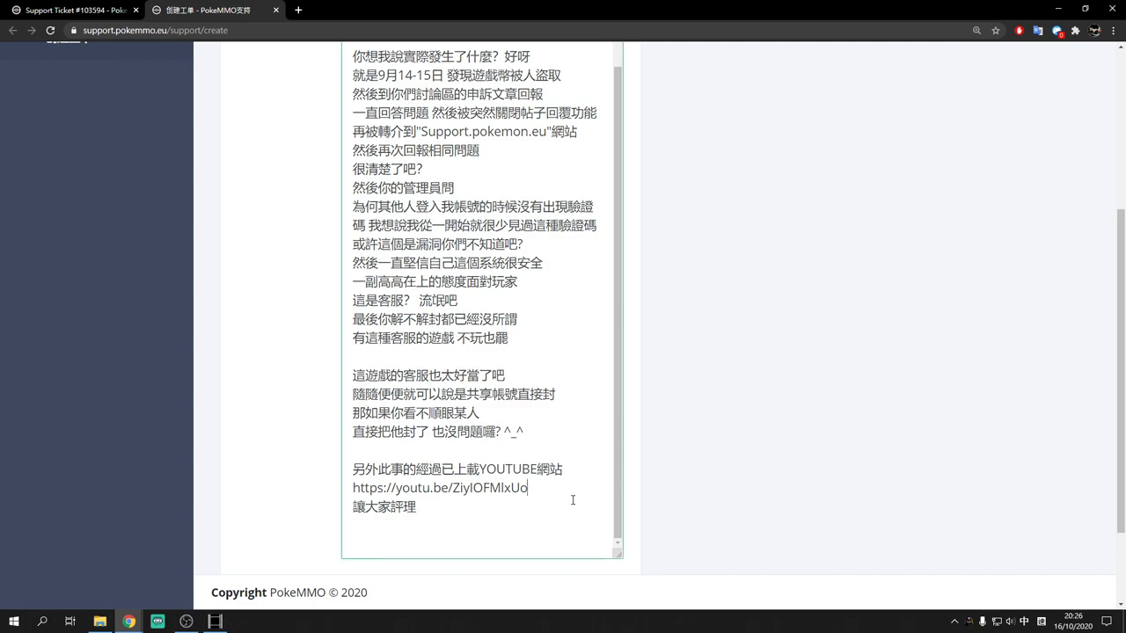
scroll(695, 453, down, 2)
click(698, 450)
scroll(744, 449, up, 3)
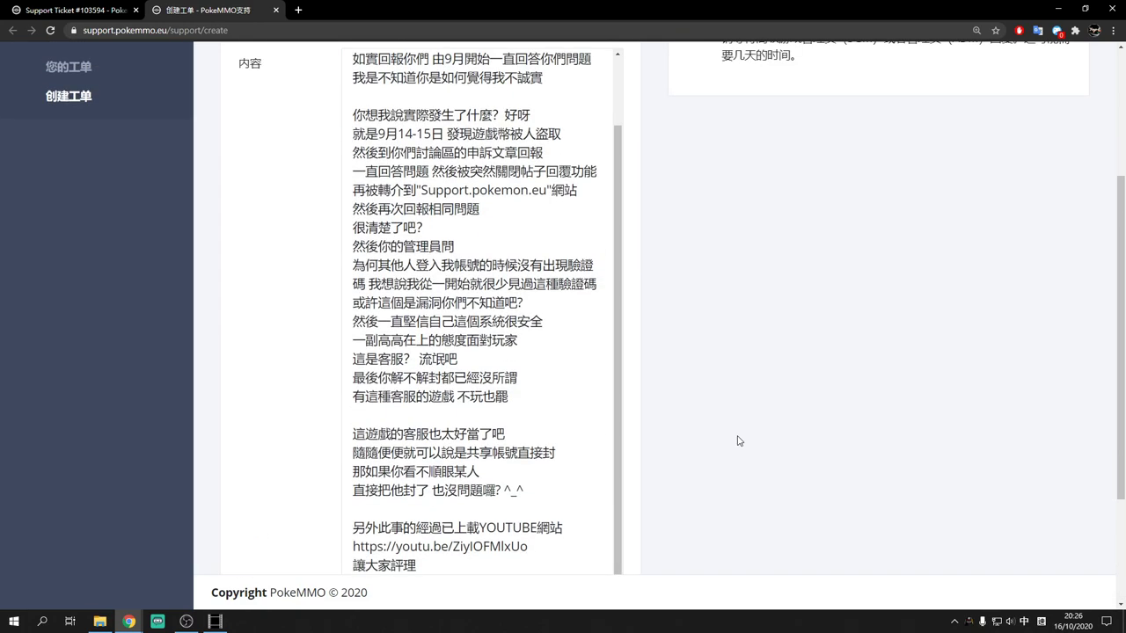
scroll(738, 441, down, 3)
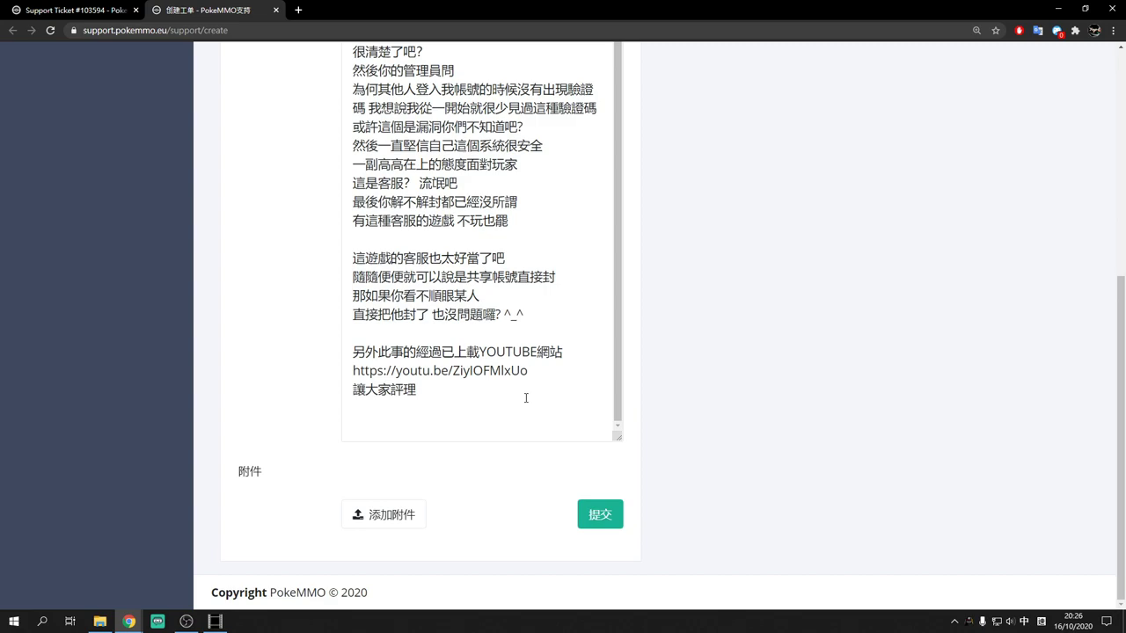
Submit the drafted ban appeal ticket after a last look at its content.
scroll(689, 374, up, 10)
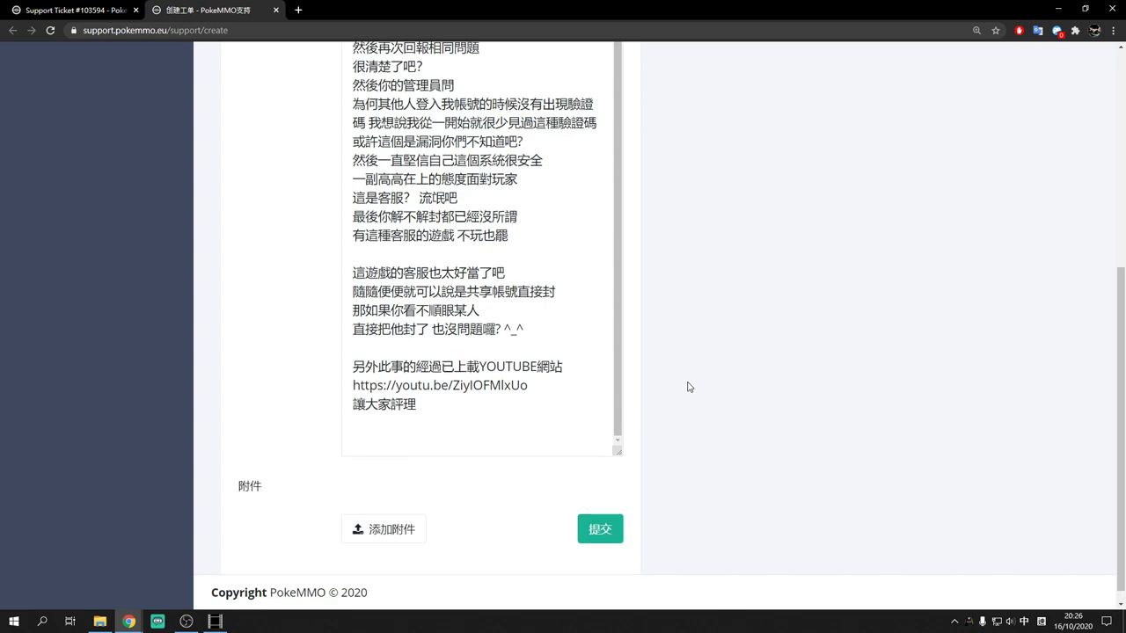
scroll(687, 391, down, 3)
scroll(688, 390, down, 3)
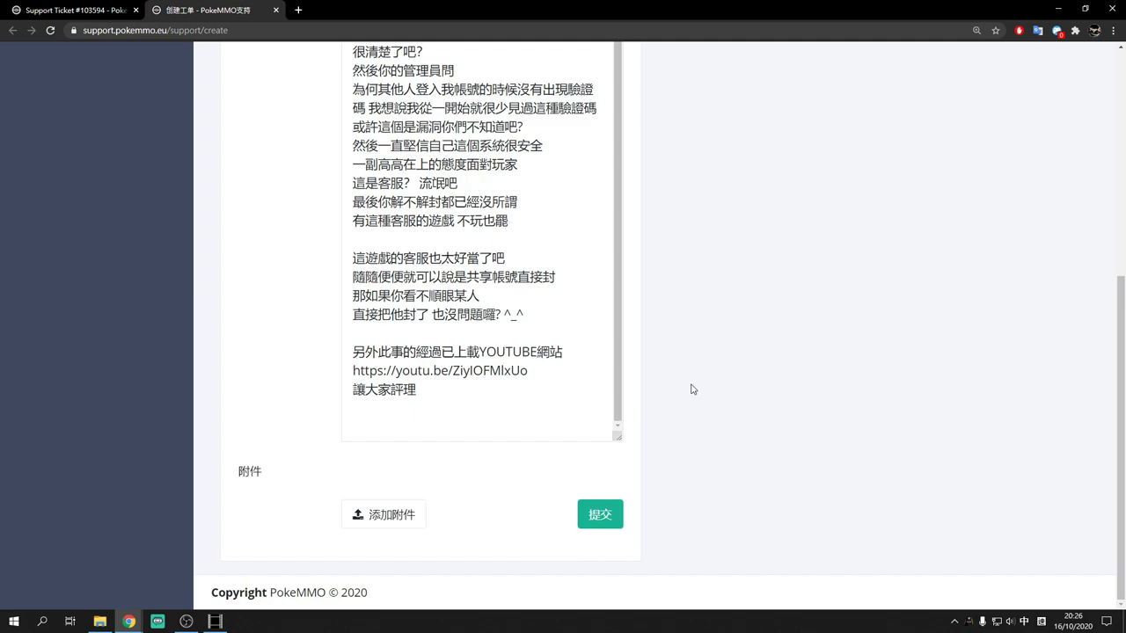
click(616, 509)
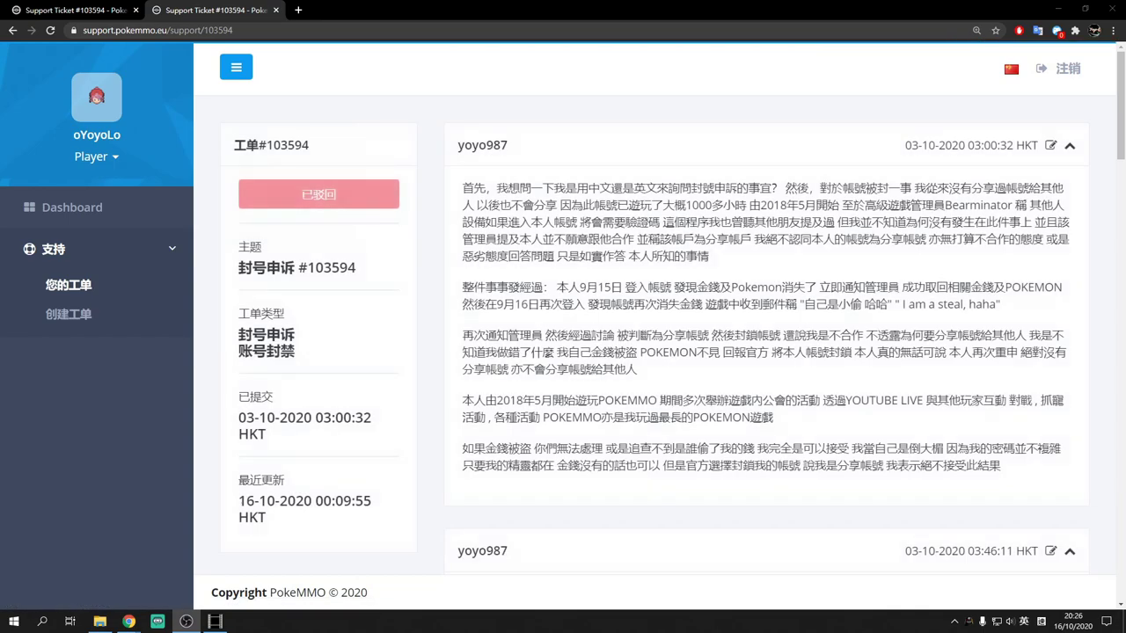
Refresh the list of submitted tickets and sort it by status to check for the new appeal.
click(875, 431)
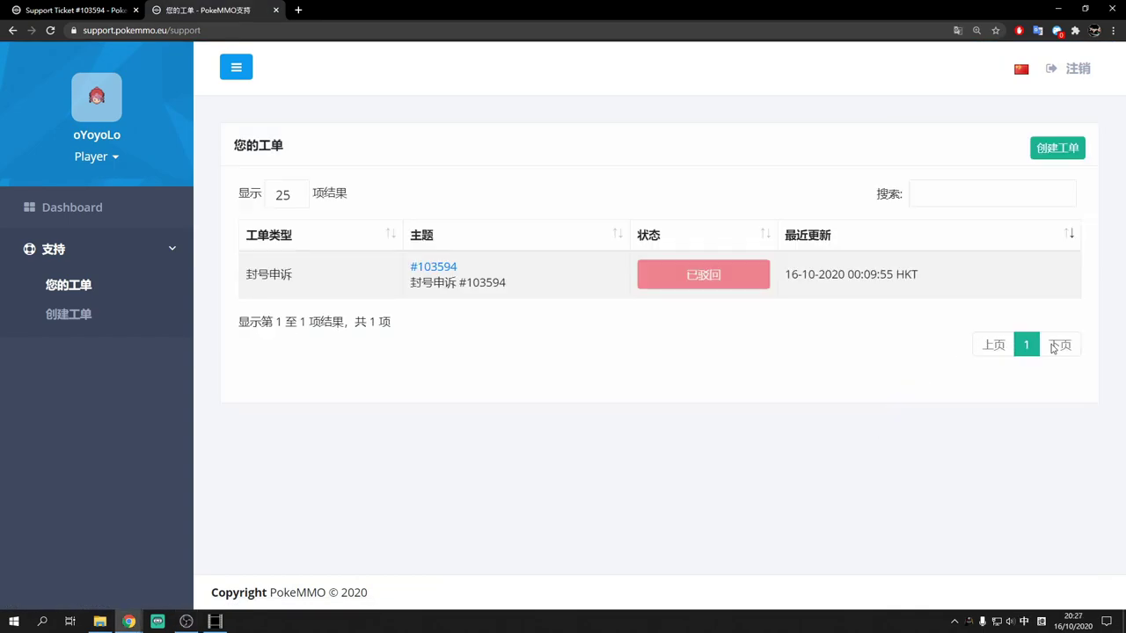
key(F5)
click(633, 235)
click(1058, 147)
click(485, 194)
click(490, 217)
click(490, 237)
click(443, 256)
click(528, 335)
text(https://youtu.be/ZiyIOFMlxUo)
click(501, 443)
click(596, 462)
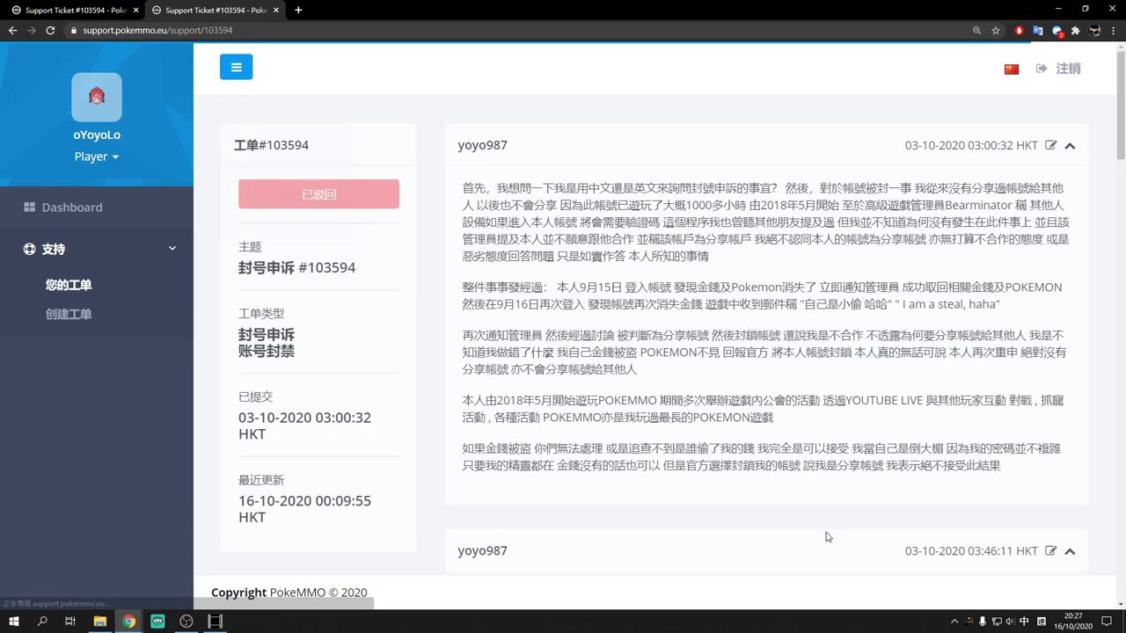
Skim the message history of the rejected appeal ticket and return to its beginning.
scroll(651, 418, down, 10)
scroll(646, 410, down, 5)
scroll(669, 432, up, 20)
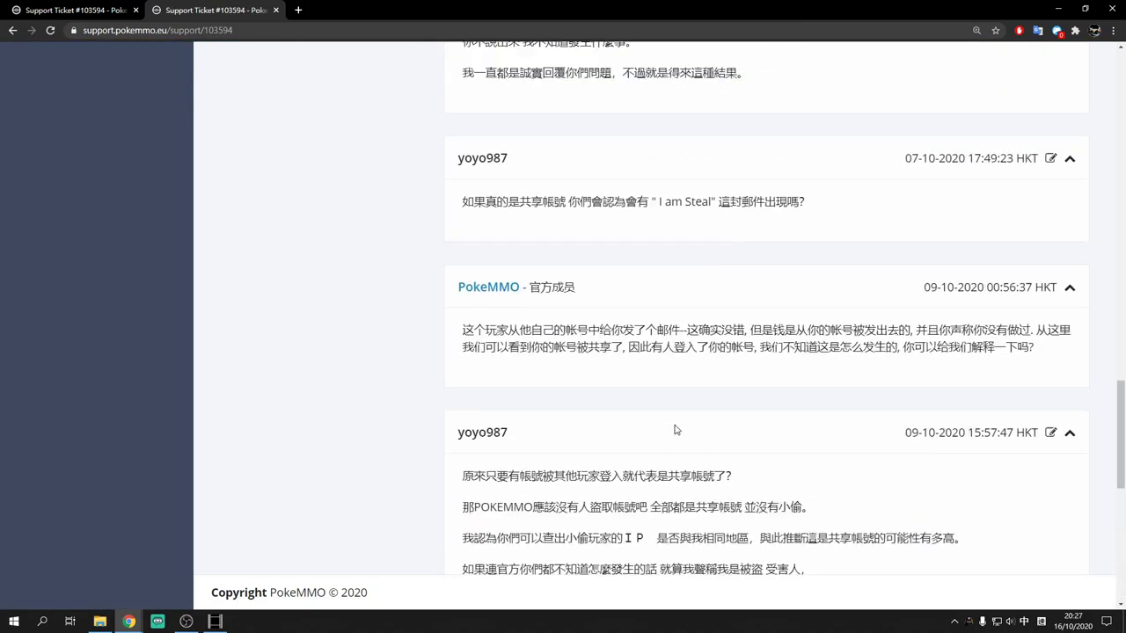
Open a blank ticket creation form and bring up its ticket type choices.
click(68, 314)
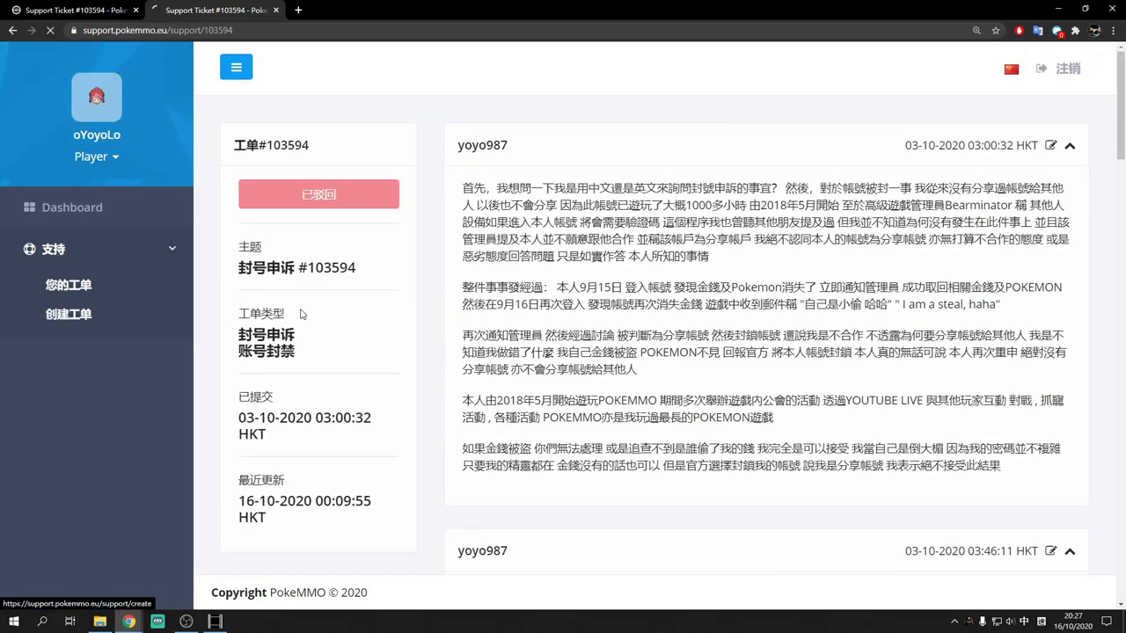
click(455, 197)
click(455, 197)
Switch to the other browser tab and look back through the rejected ticket's thread, from the final staff reply to the first message.
key(ctrl+shift+Tab)
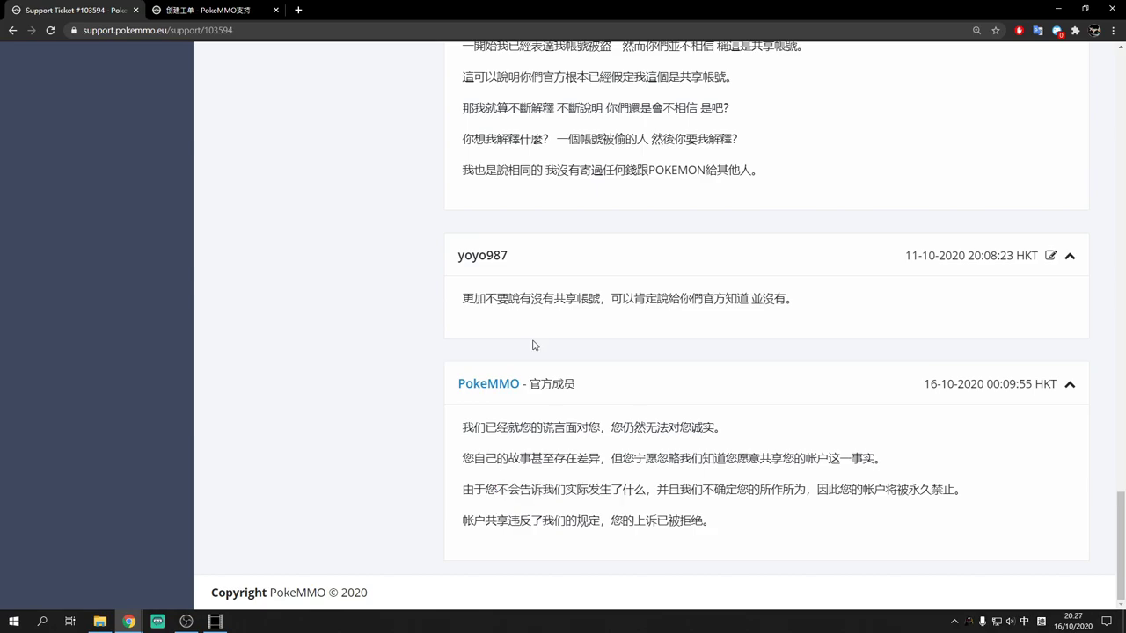
scroll(575, 367, up, 20)
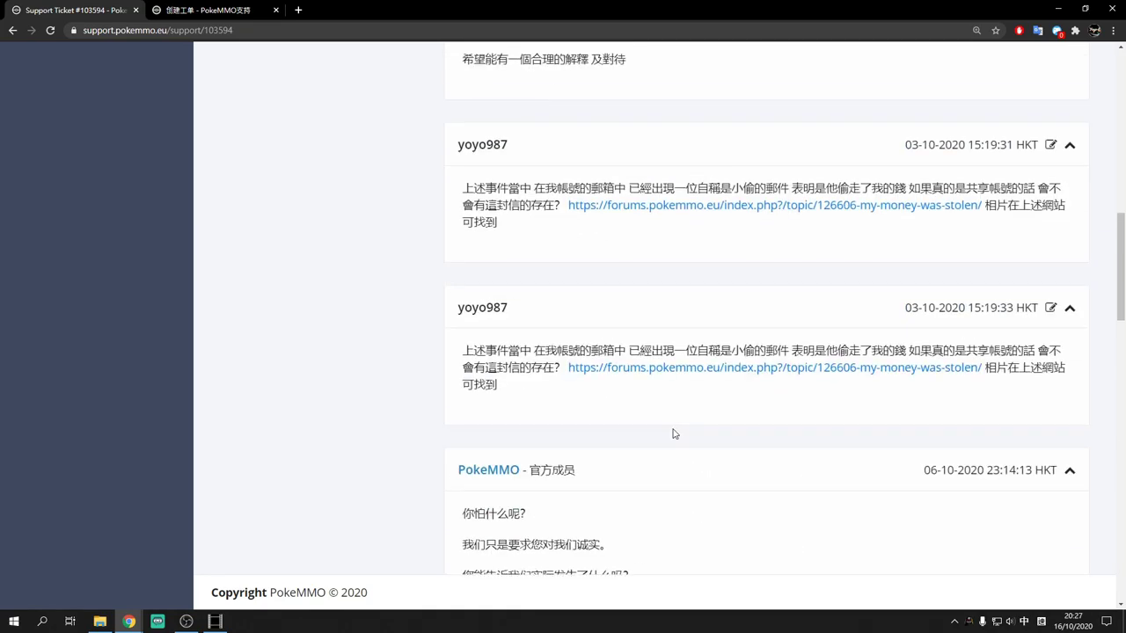
scroll(679, 440, down, 1)
scroll(112, 229, up, 2)
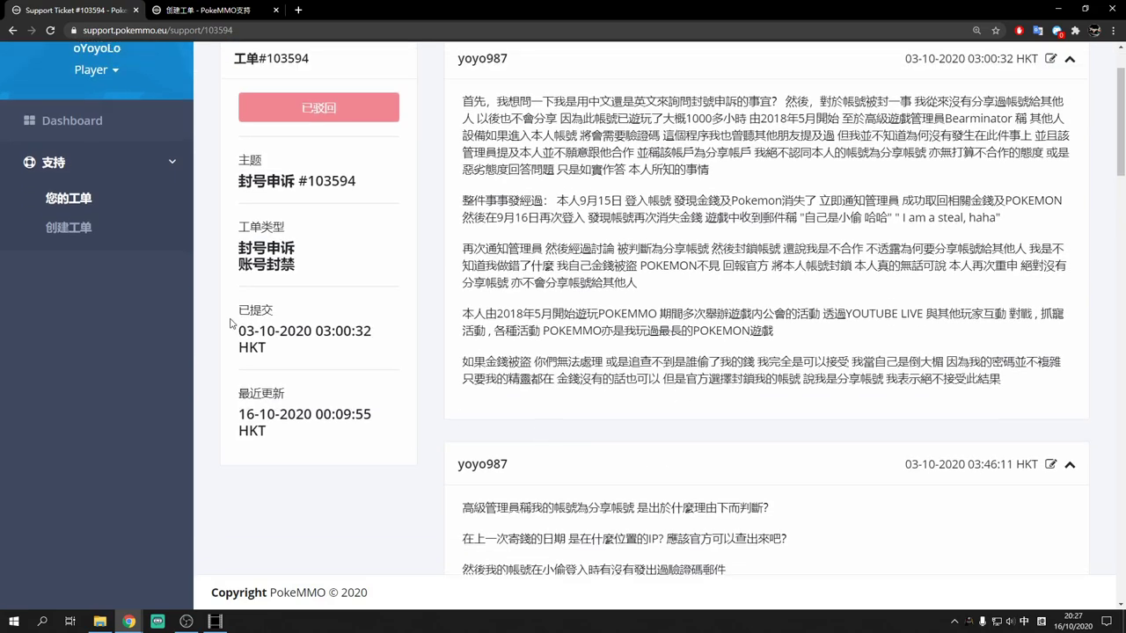
click(111, 220)
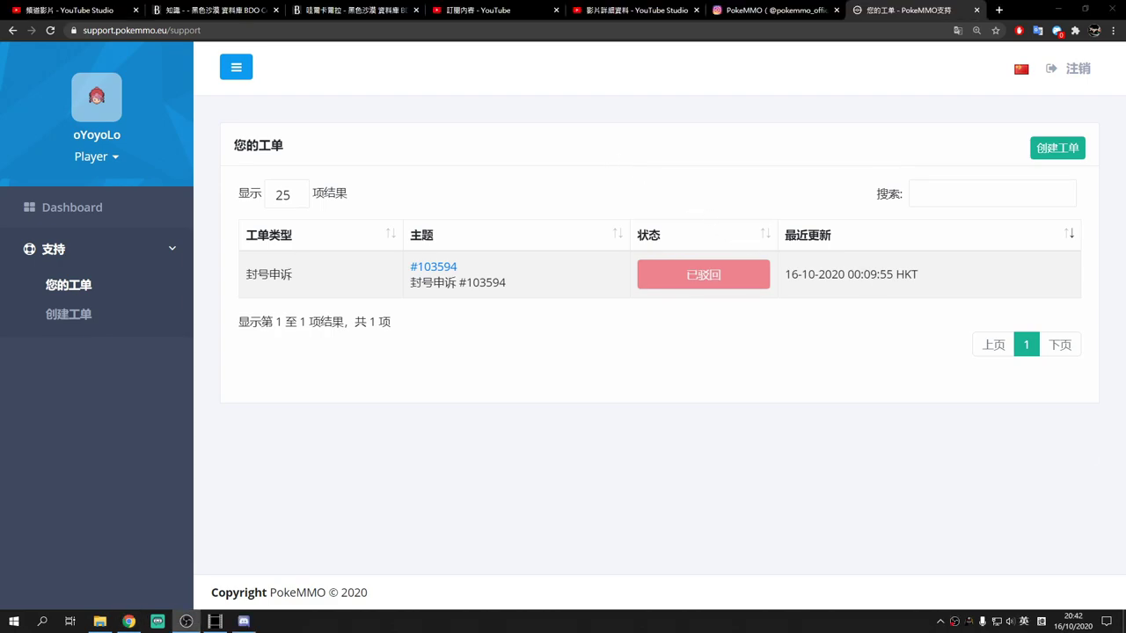
Reload the ticket list and start a new ticket with type 封号申诉 and subcategory 账号封禁.
click(68, 287)
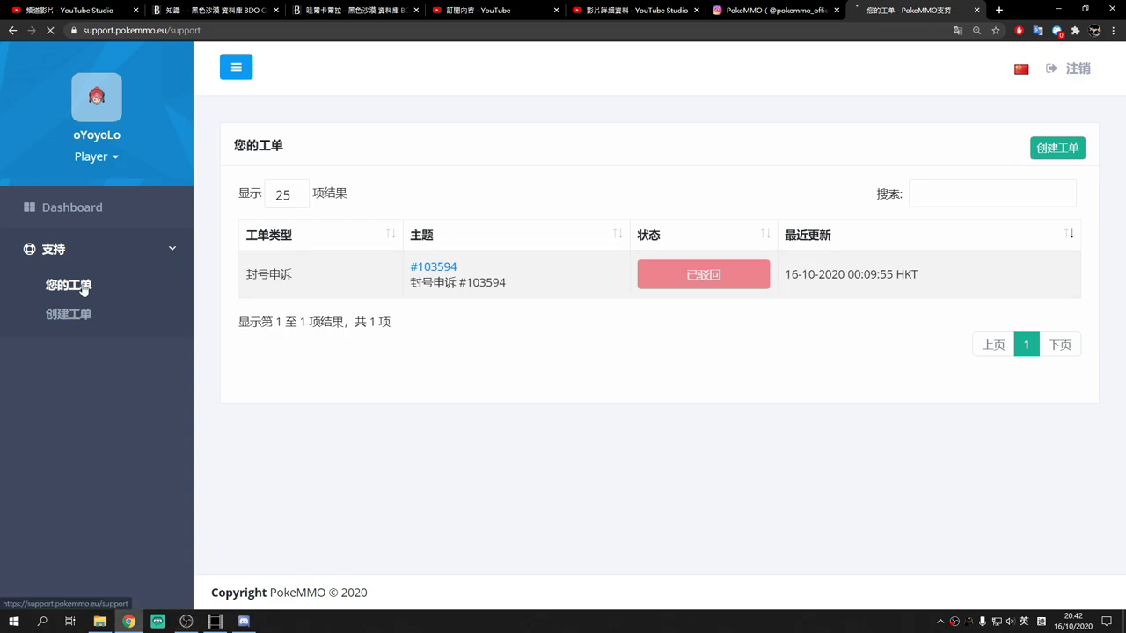
click(68, 287)
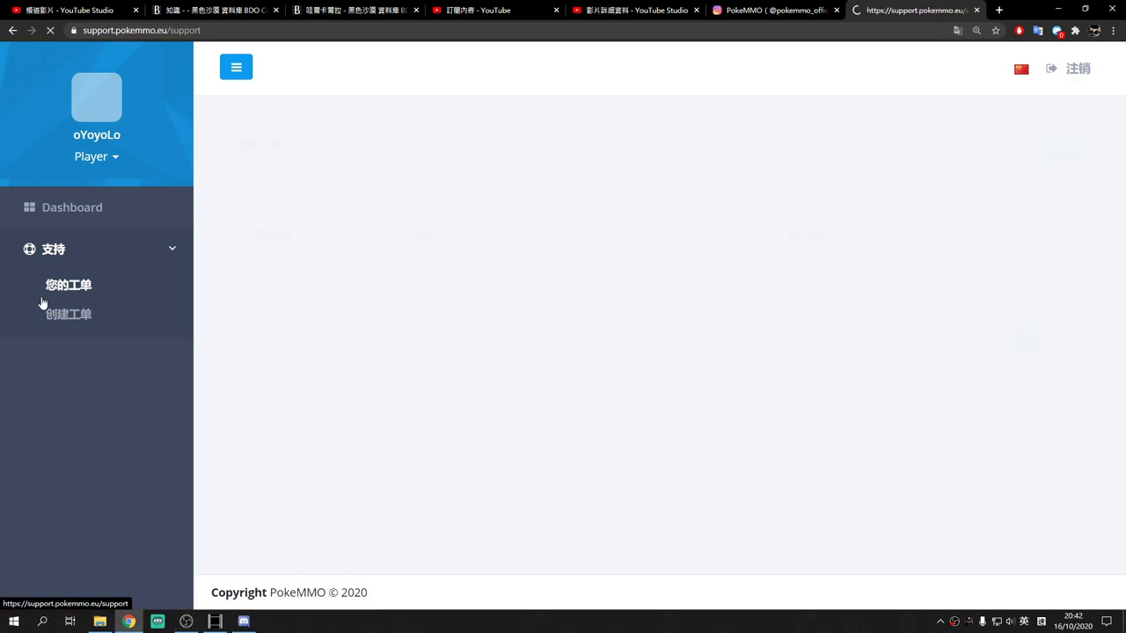
click(88, 315)
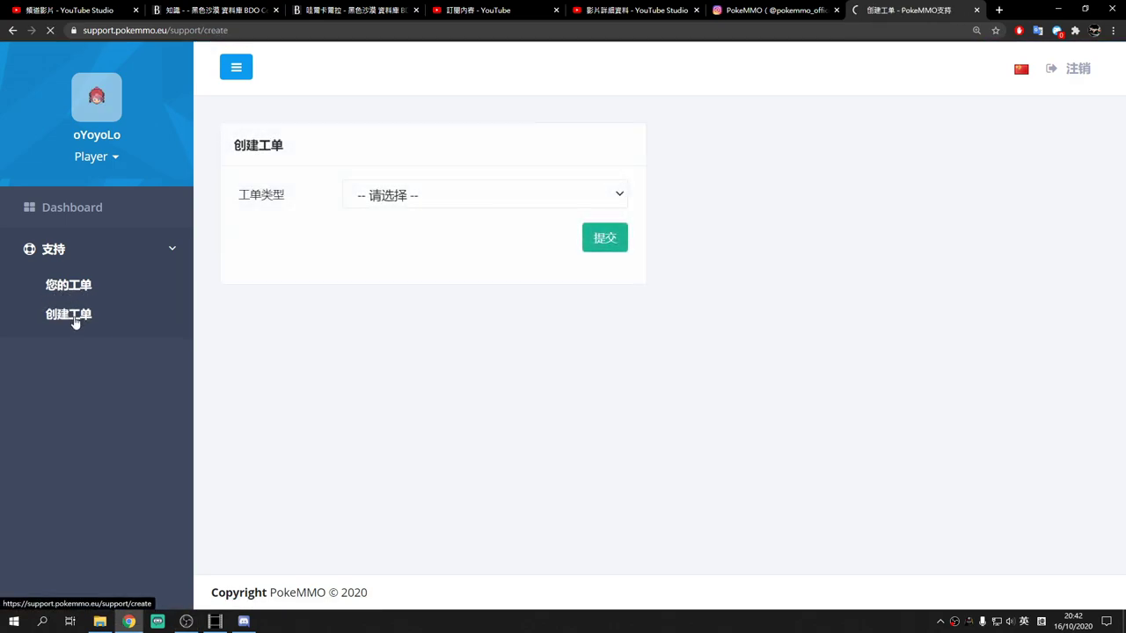
click(78, 319)
click(418, 209)
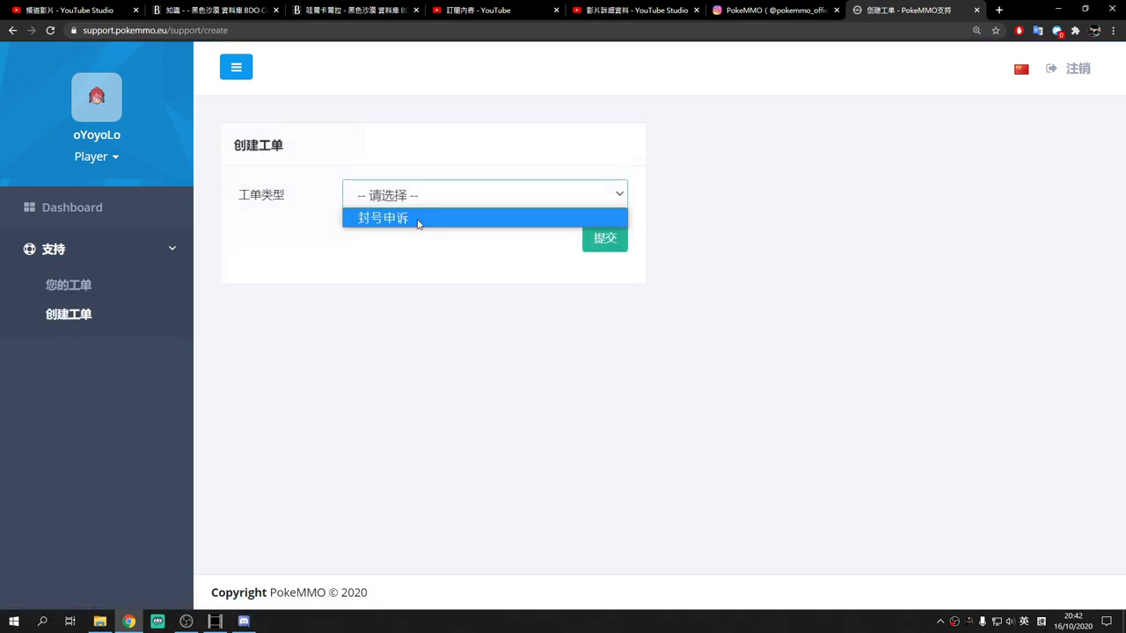
click(415, 219)
click(515, 239)
click(501, 256)
click(460, 294)
key(ctrl+v)
key(ctrl+v)
key(ctrl+a)
text(https://youtu.be/ZiyIOFMlxUo)
click(605, 443)
Check the ticket list for the new submission, sorting by ticket type and showing 100 entries, and reload the list.
click(84, 285)
click(253, 236)
click(283, 194)
click(287, 272)
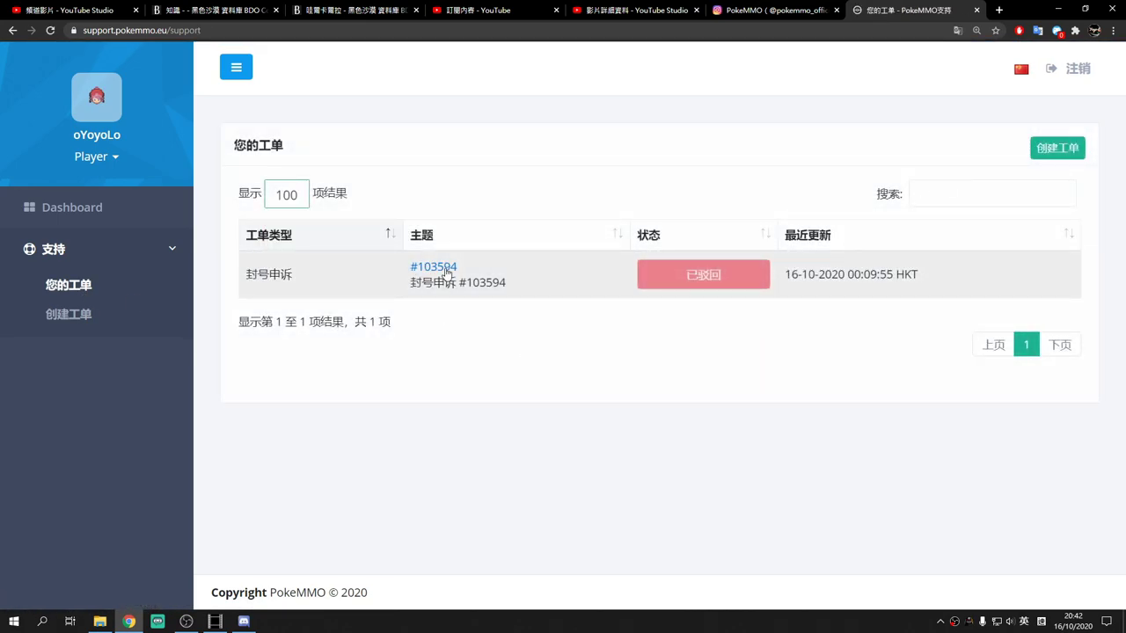
click(79, 285)
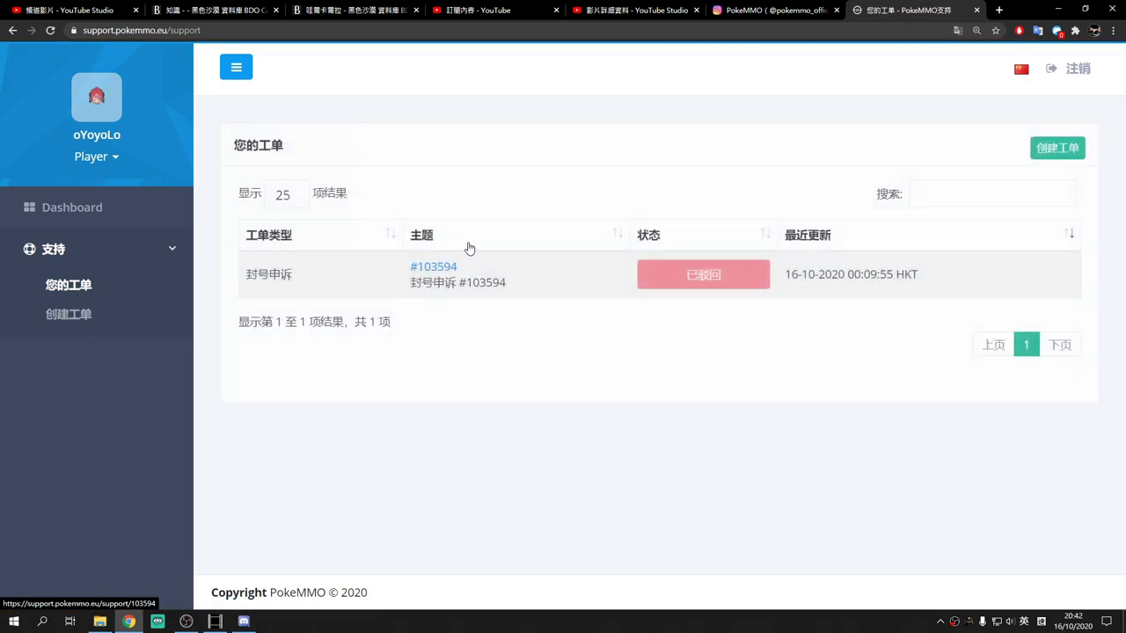
Submit another 封号申诉 ticket with subcategory 账号封禁 and the content 123, and return to the ticket list.
click(57, 314)
click(444, 195)
click(428, 227)
click(432, 238)
click(432, 259)
click(492, 322)
text(123)
click(605, 446)
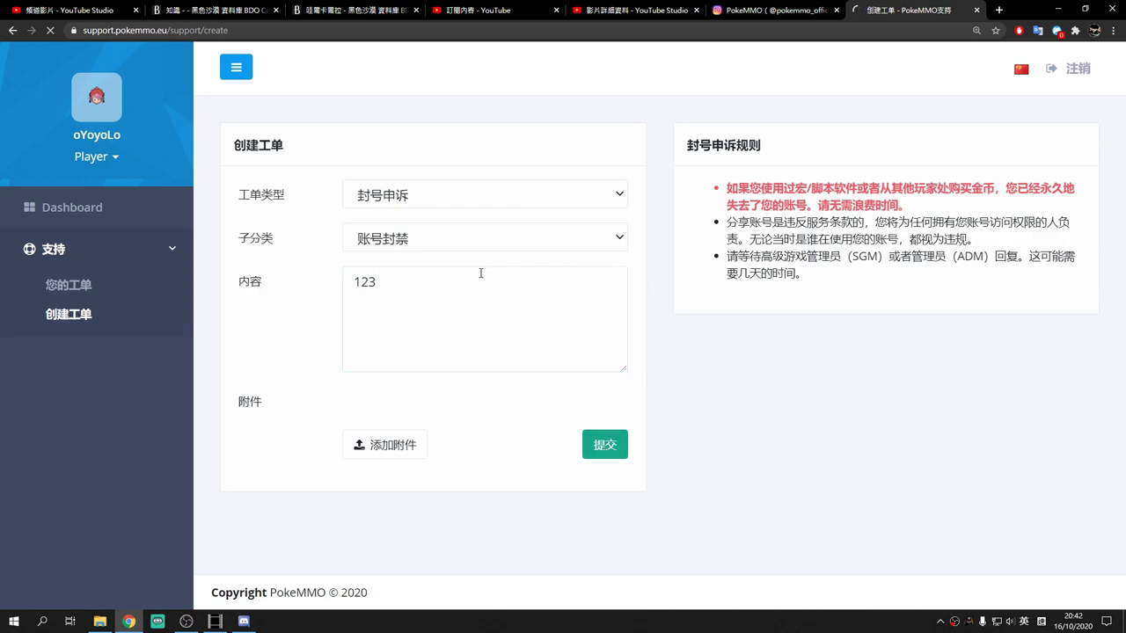
click(115, 292)
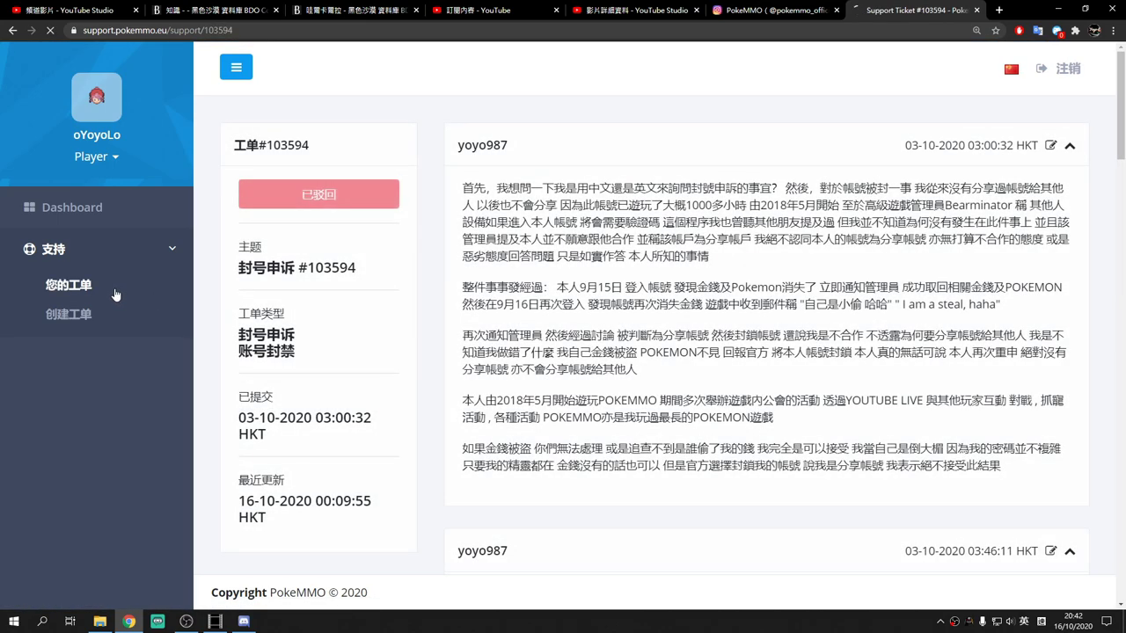